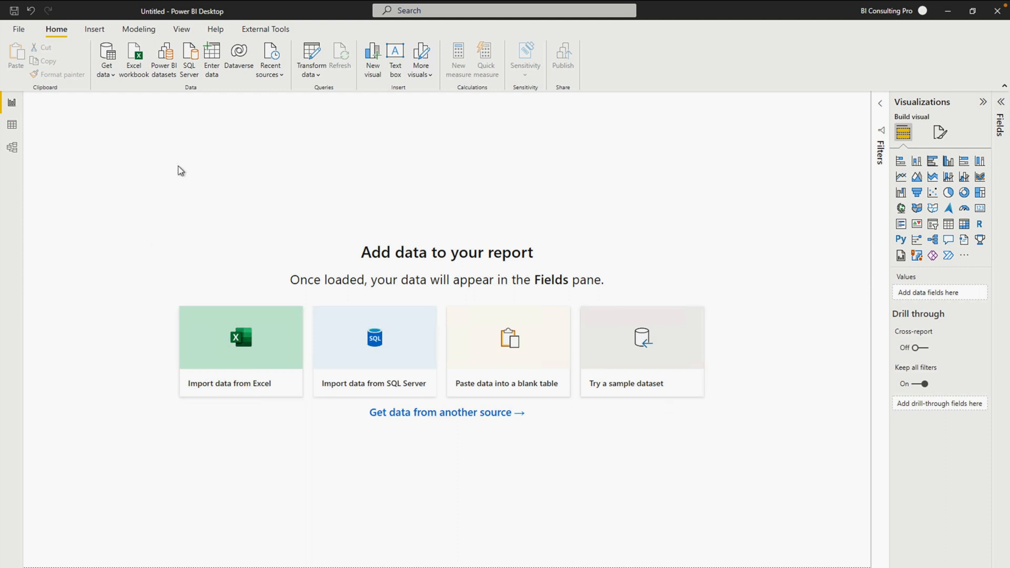
Browse the full list of available data connectors and search it for "text", then clear the search
click(111, 76)
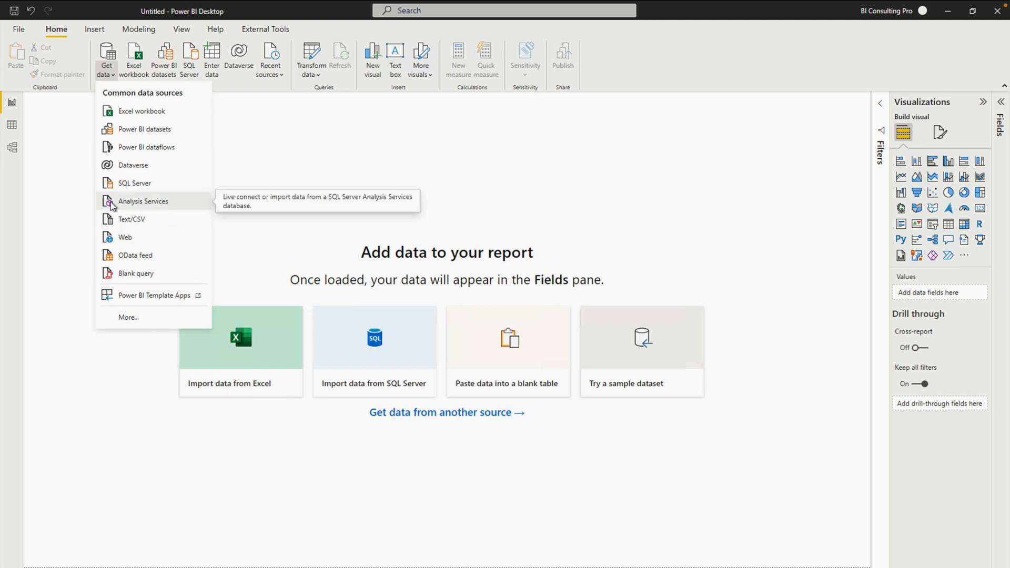
click(128, 318)
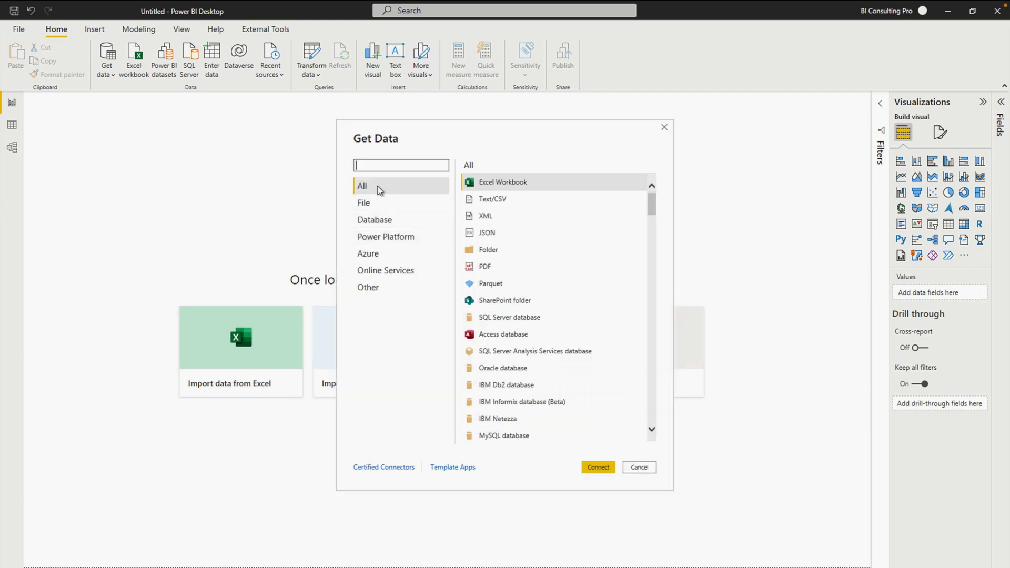
scroll(562, 387, down, 10)
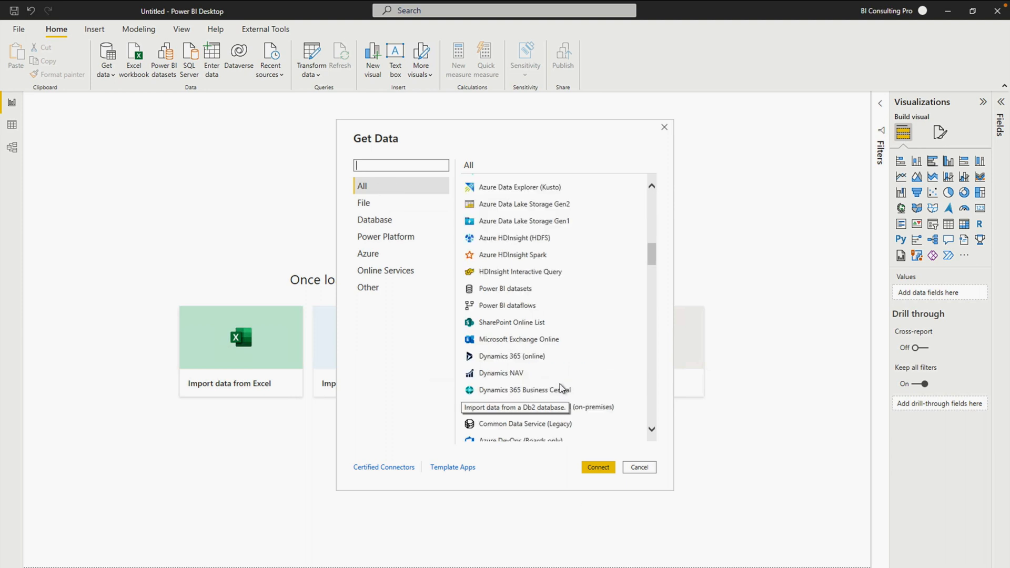
scroll(575, 319, down, 5)
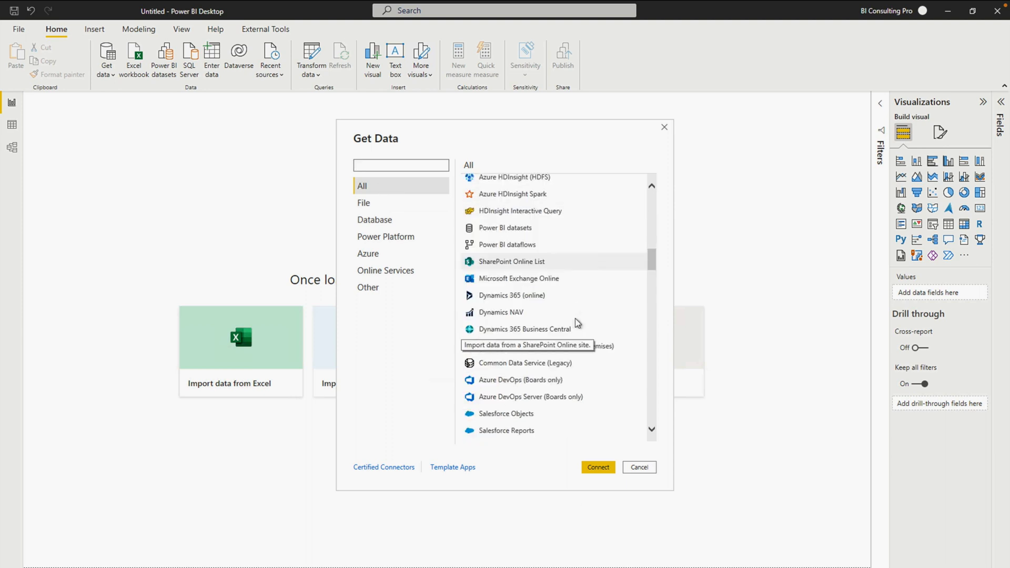
scroll(577, 323, down, 1)
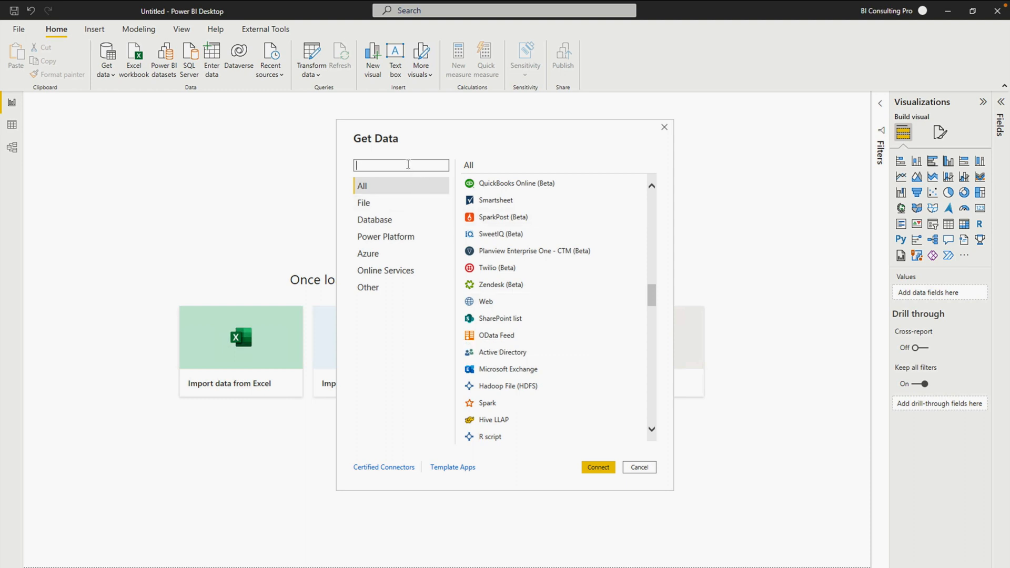
text(text)
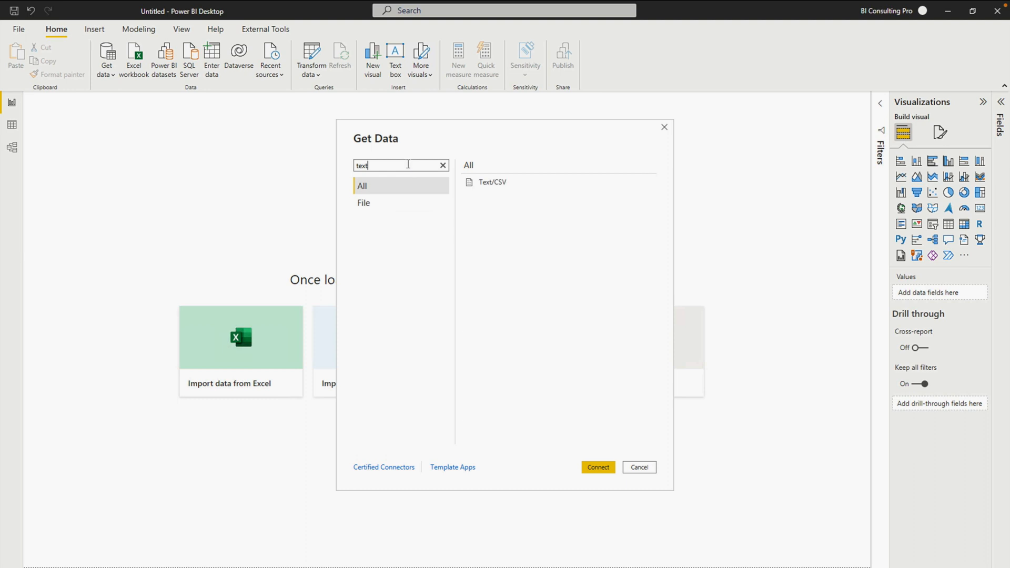
click(443, 166)
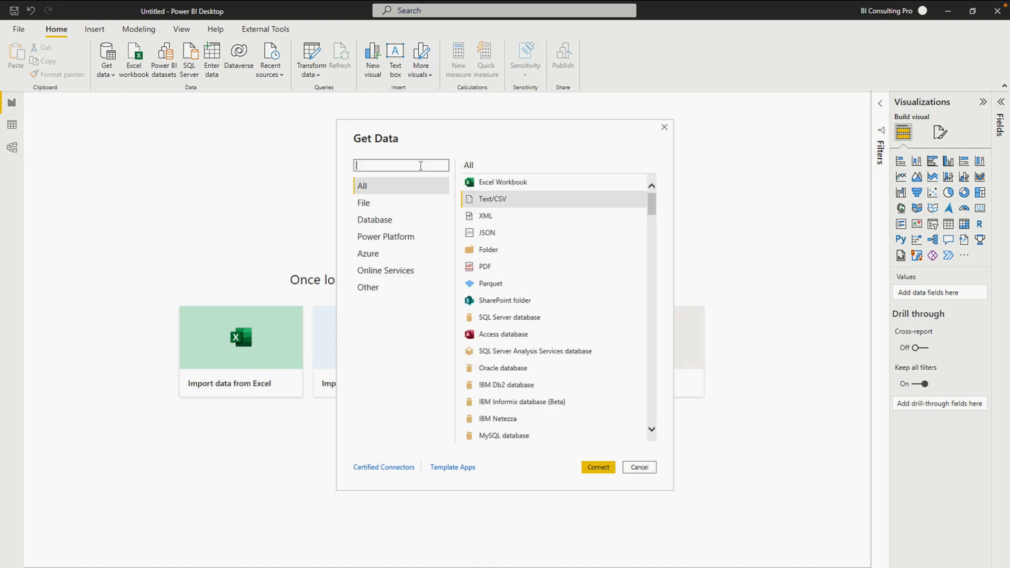
Examine the connectors in the File, Database, Power Platform, Azure, Online Services and Other categories, then dismiss the connector list
click(368, 206)
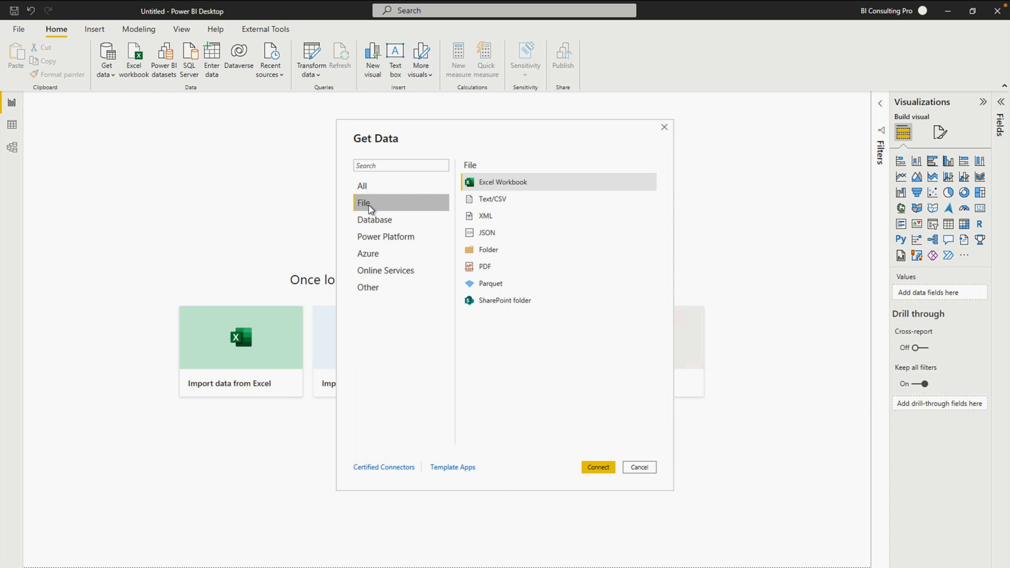
click(363, 221)
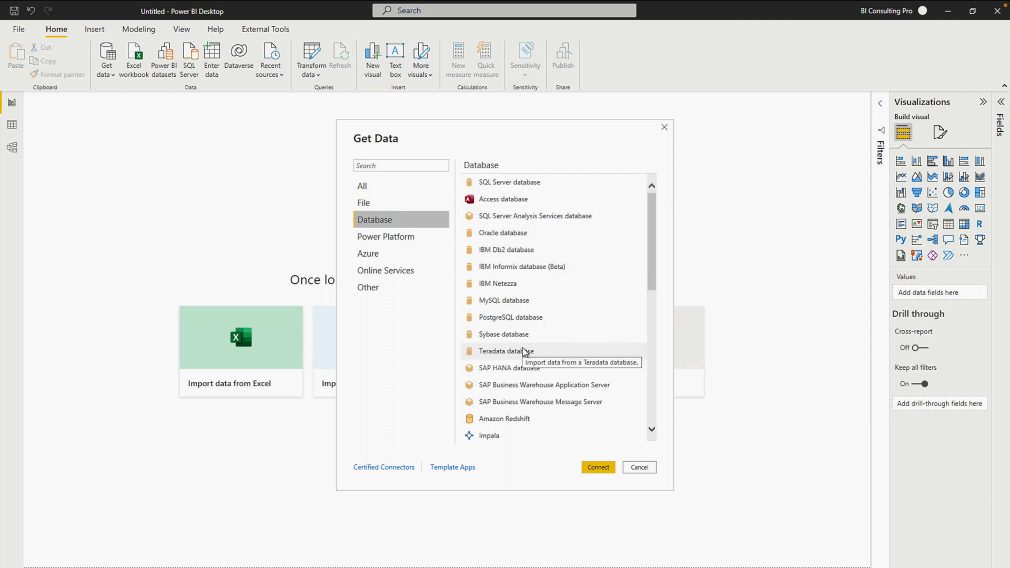
scroll(525, 351, down, 4)
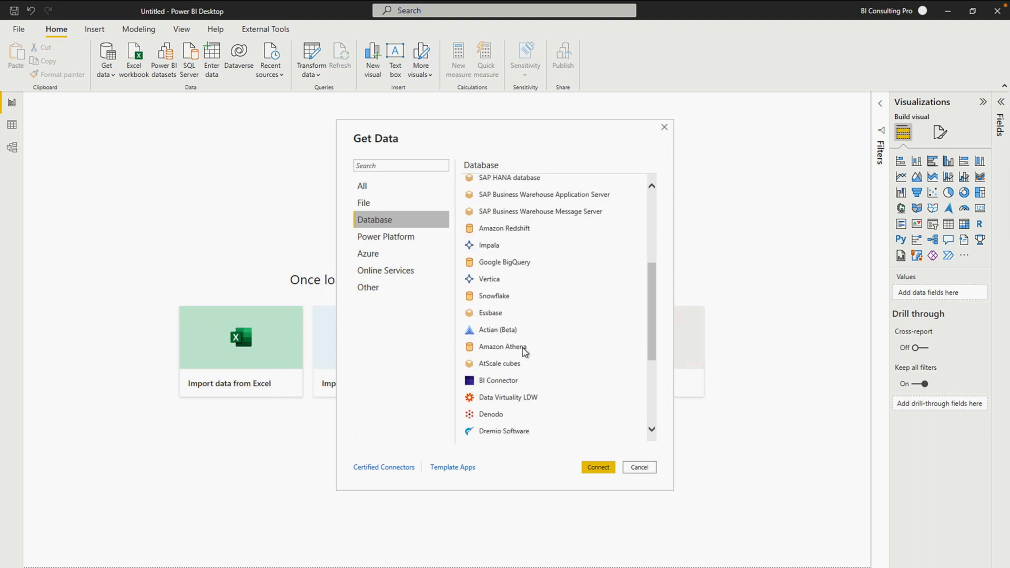
click(382, 239)
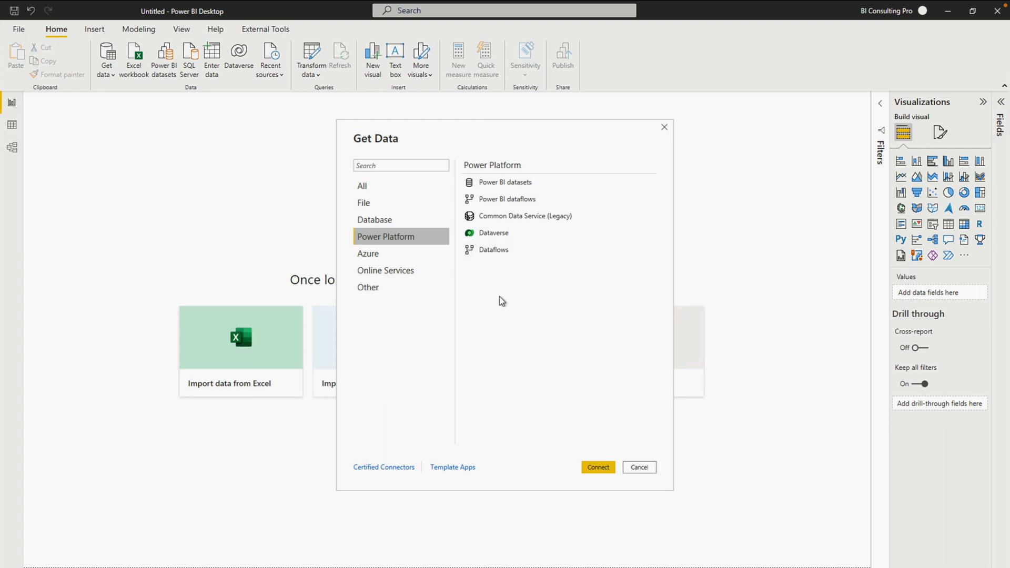
click(384, 254)
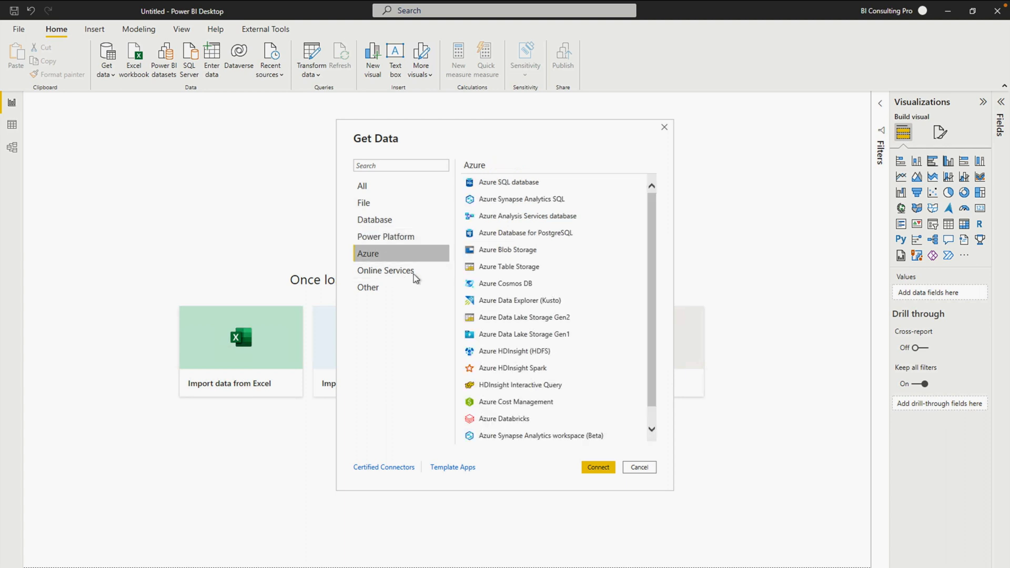
scroll(526, 305, down, 1)
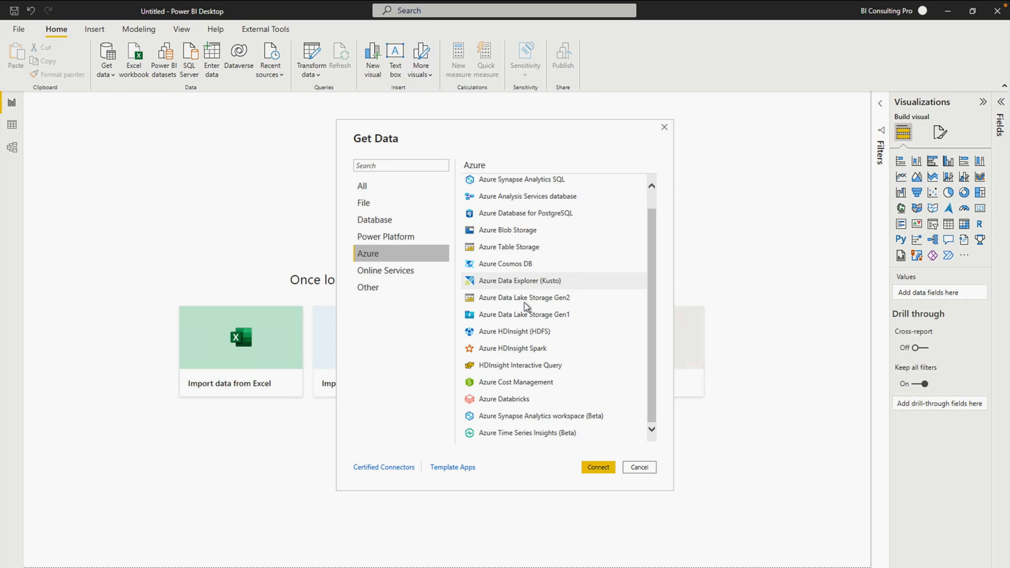
click(388, 275)
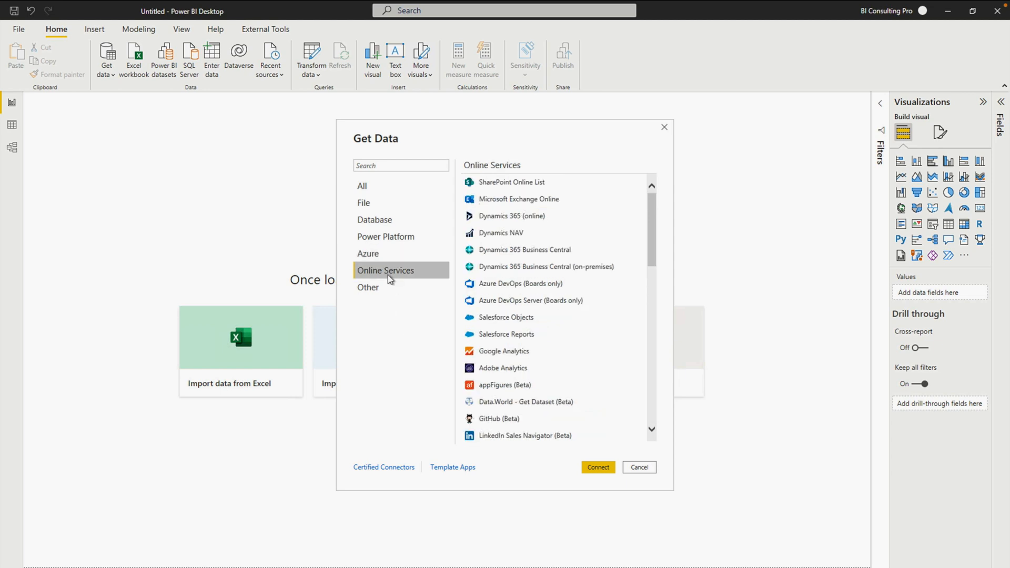
click(376, 294)
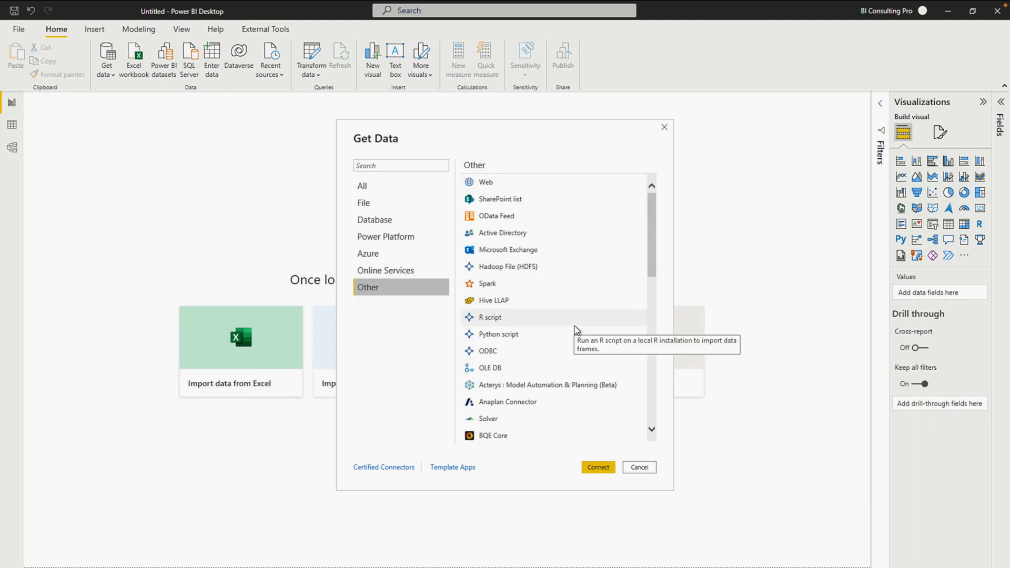
click(640, 467)
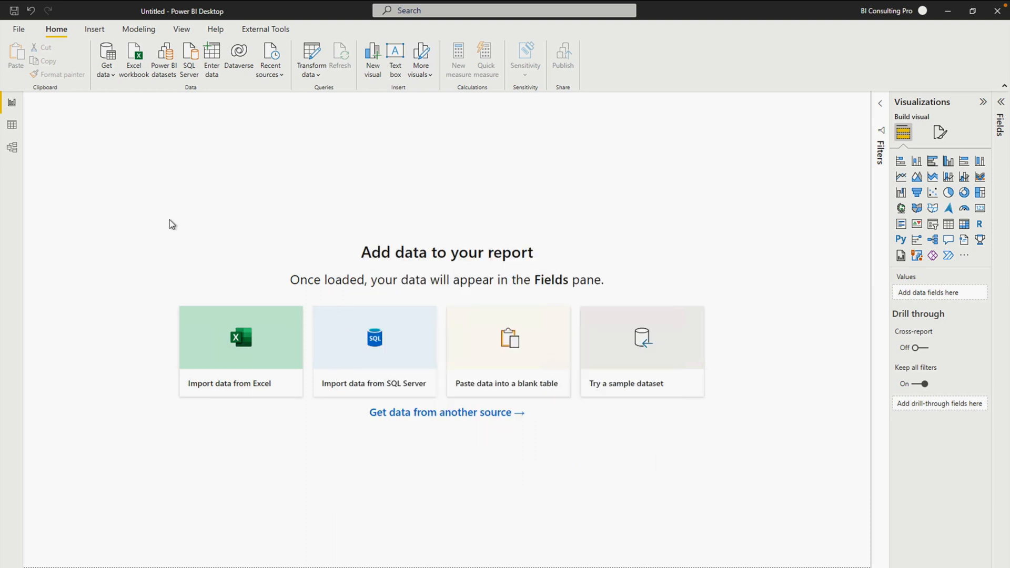
Connect to the Excel workbook Sales Data.xlsx from the Demo Data folder
click(132, 66)
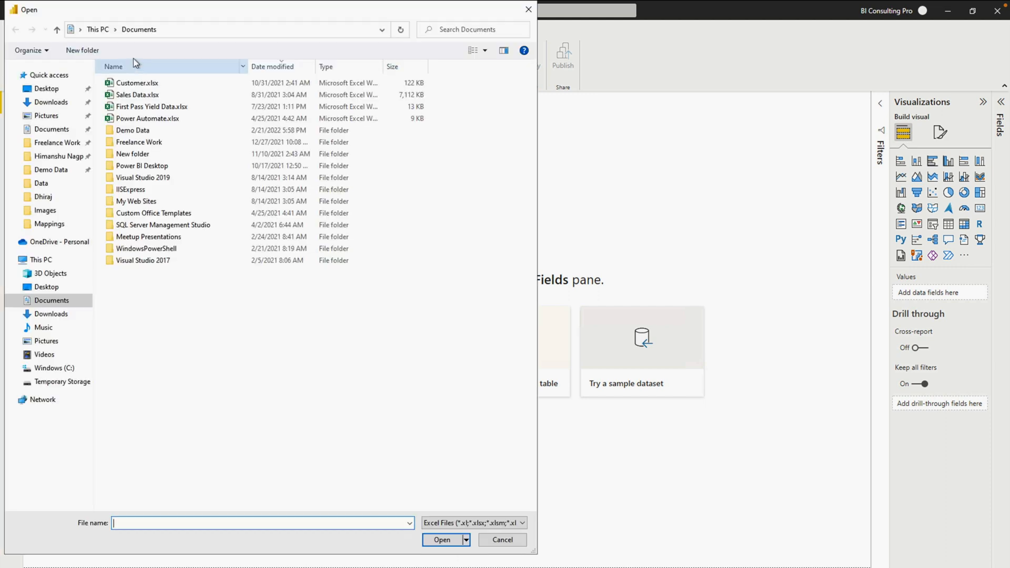
click(500, 541)
click(106, 73)
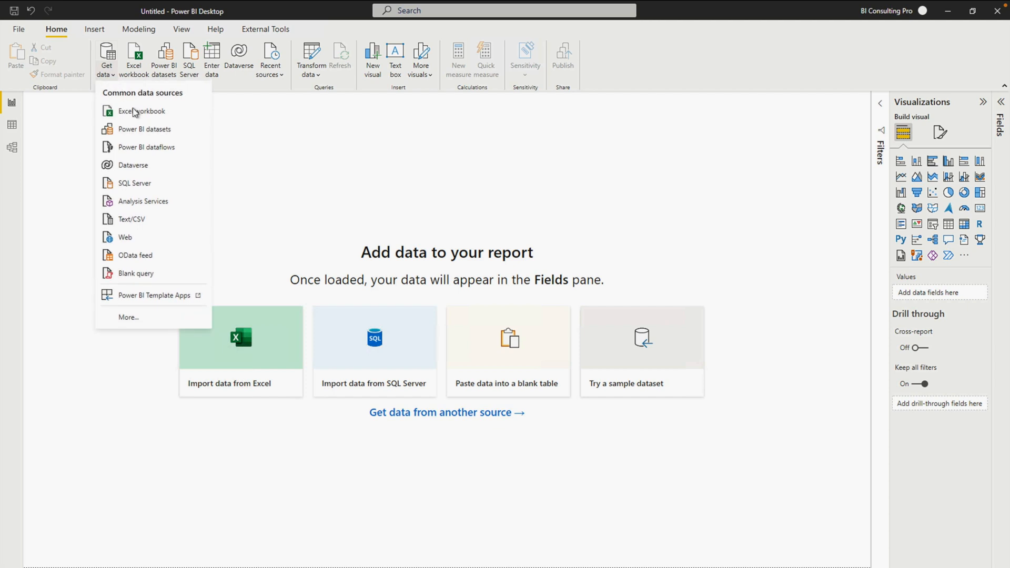
click(138, 318)
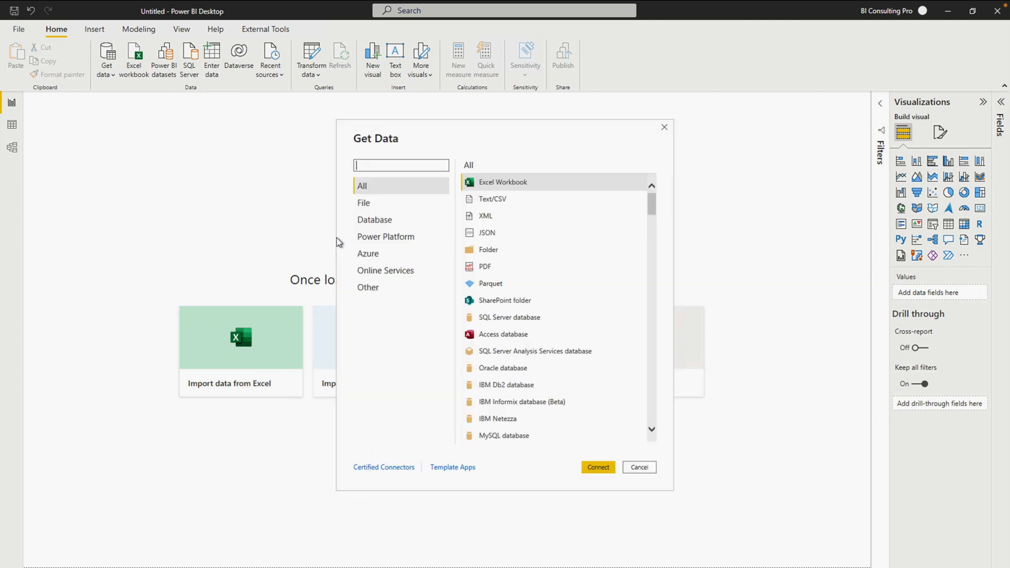
click(367, 204)
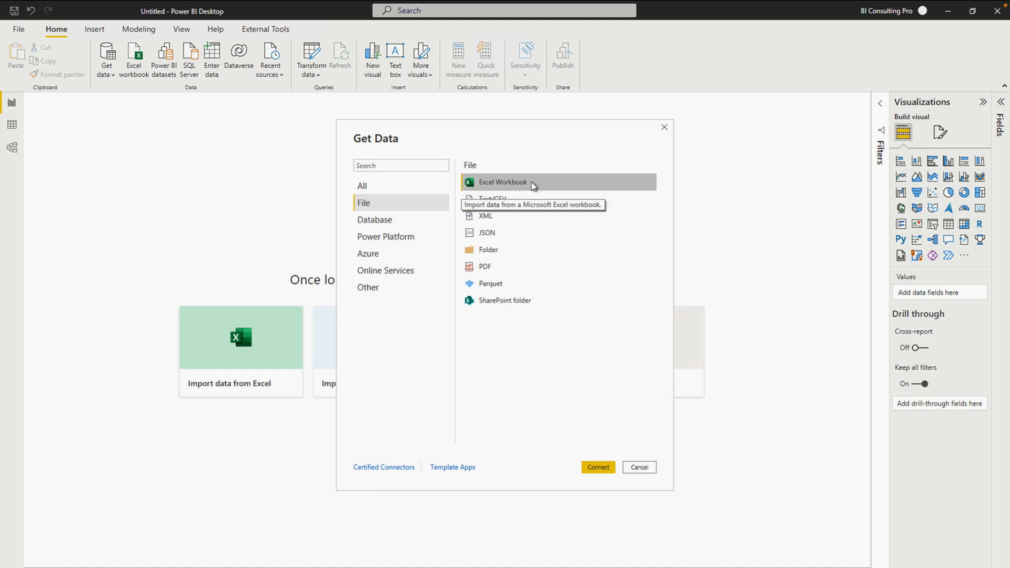
click(606, 471)
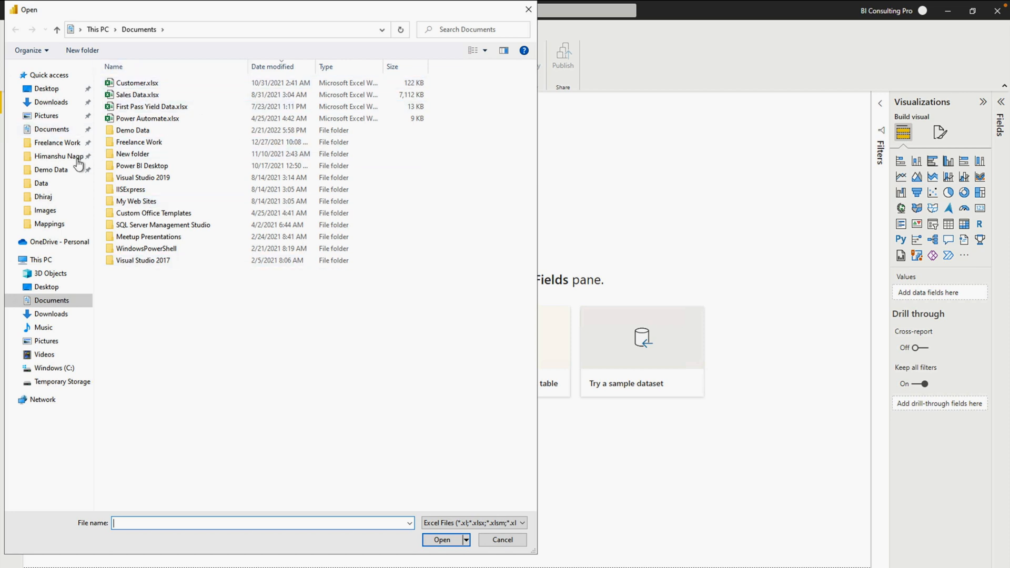
click(57, 171)
click(140, 83)
click(140, 83)
click(435, 539)
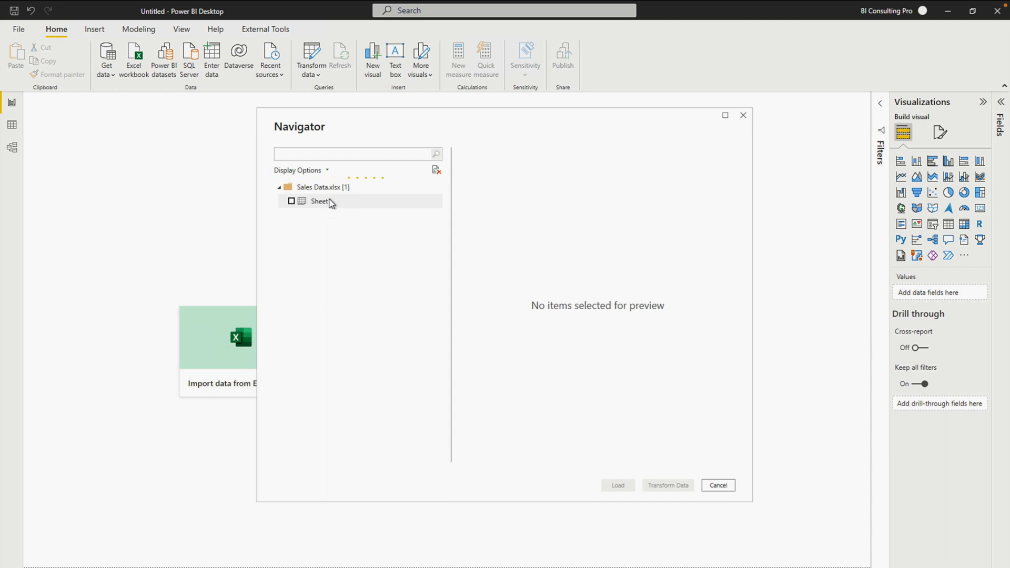
Select Sheet1 of the workbook, preview its columns and open it for transformation in Power Query Editor
click(316, 204)
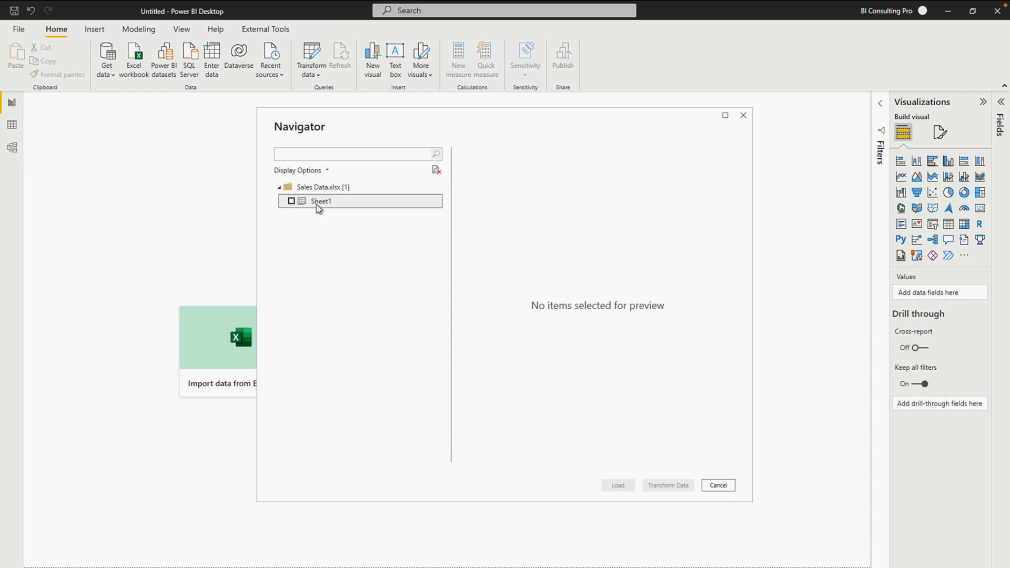
click(291, 203)
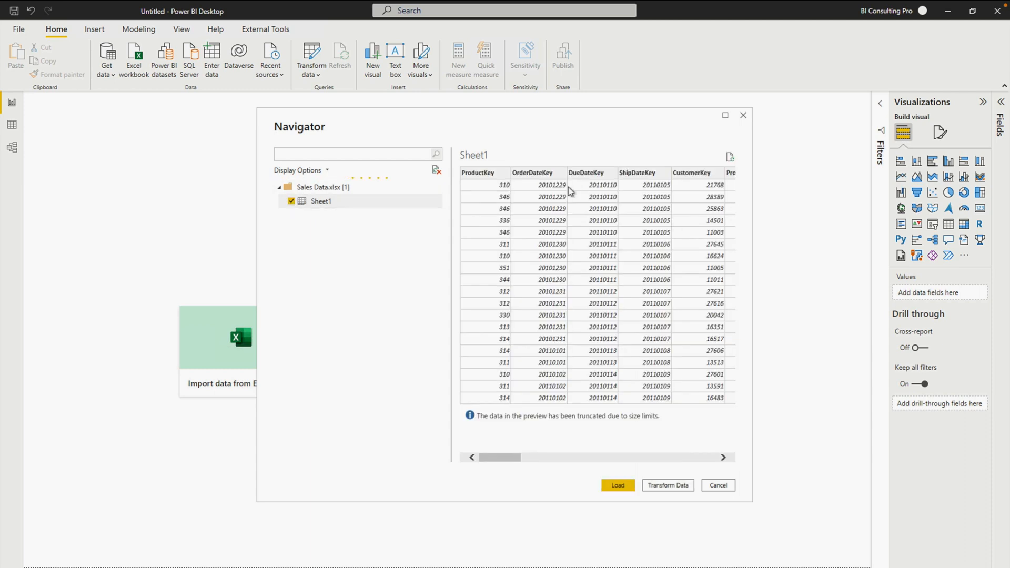
drag(512, 458, 704, 459)
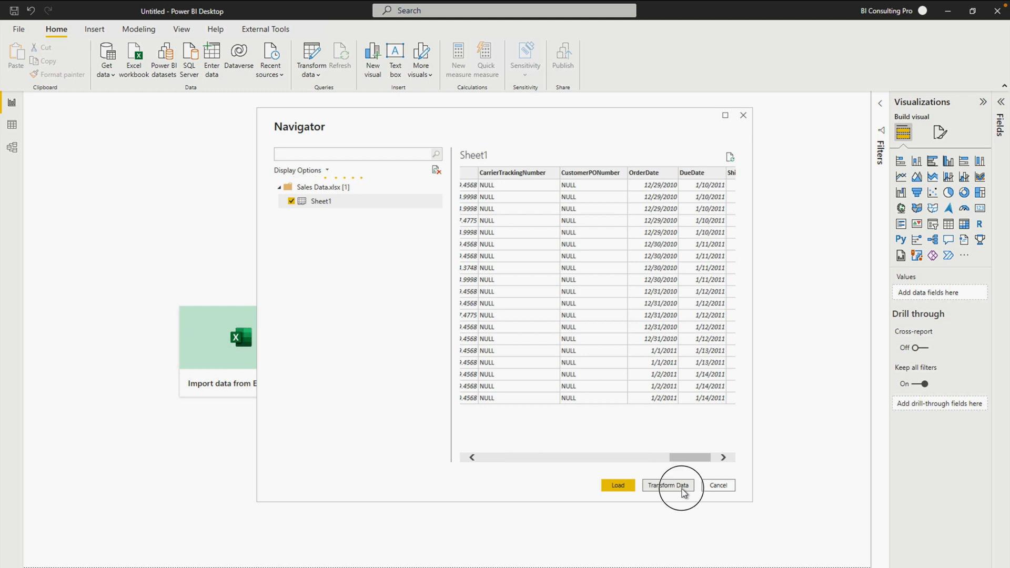
click(683, 492)
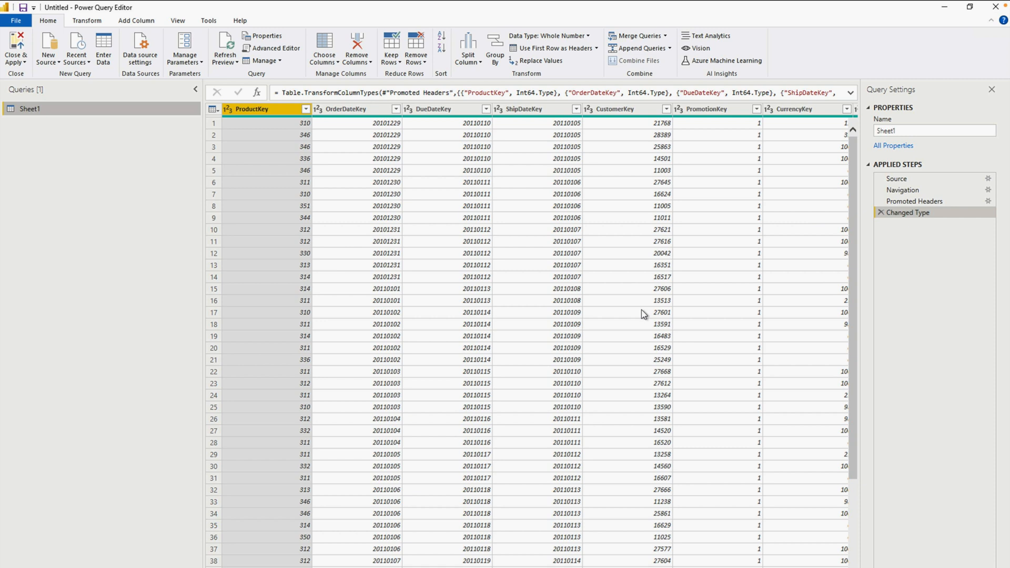
Select the OrderDateKey and DueDateKey columns together and view the options for removing columns
double_click(346, 111)
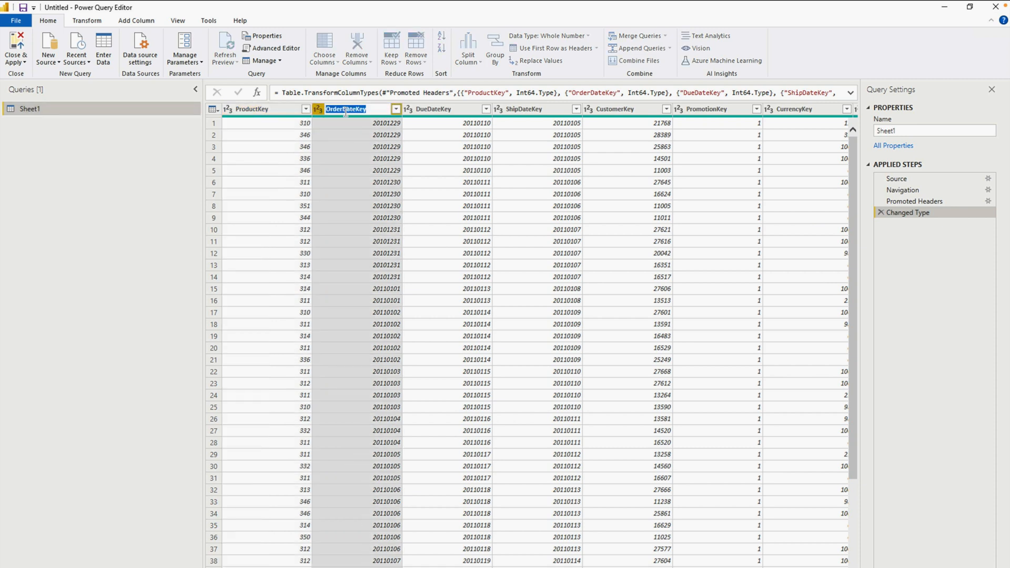
key(Return)
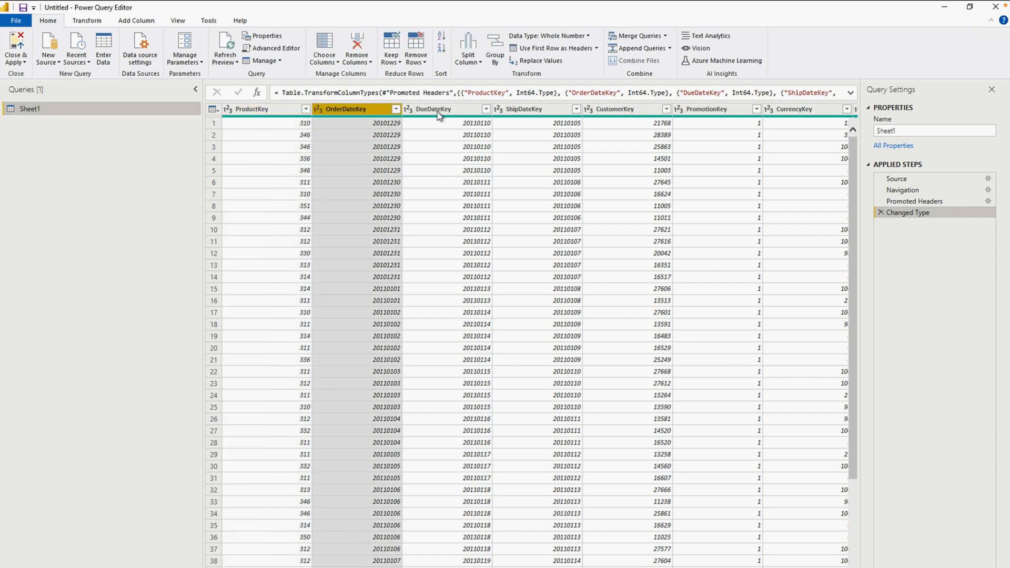
ctrl+click(437, 111)
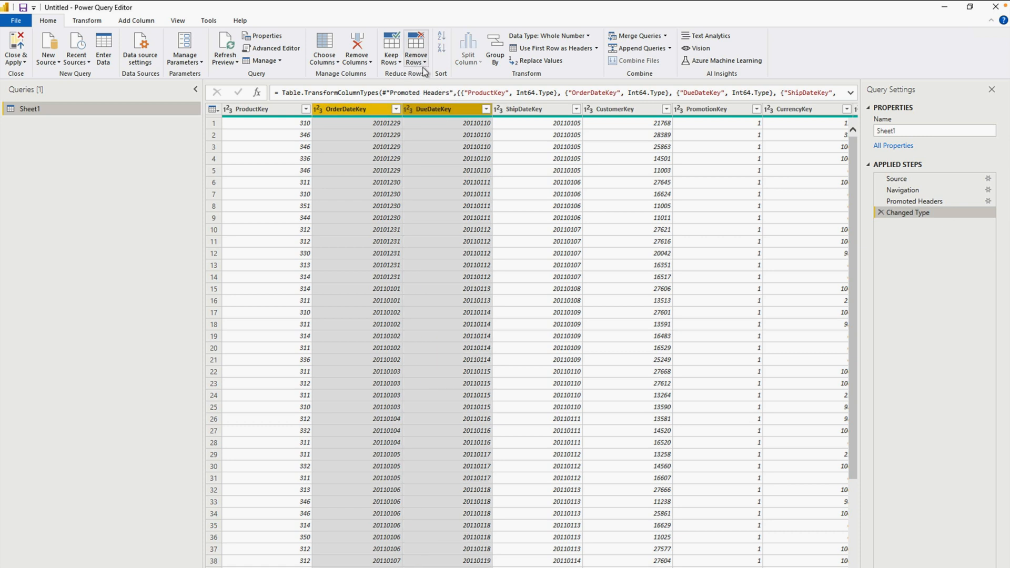
click(368, 66)
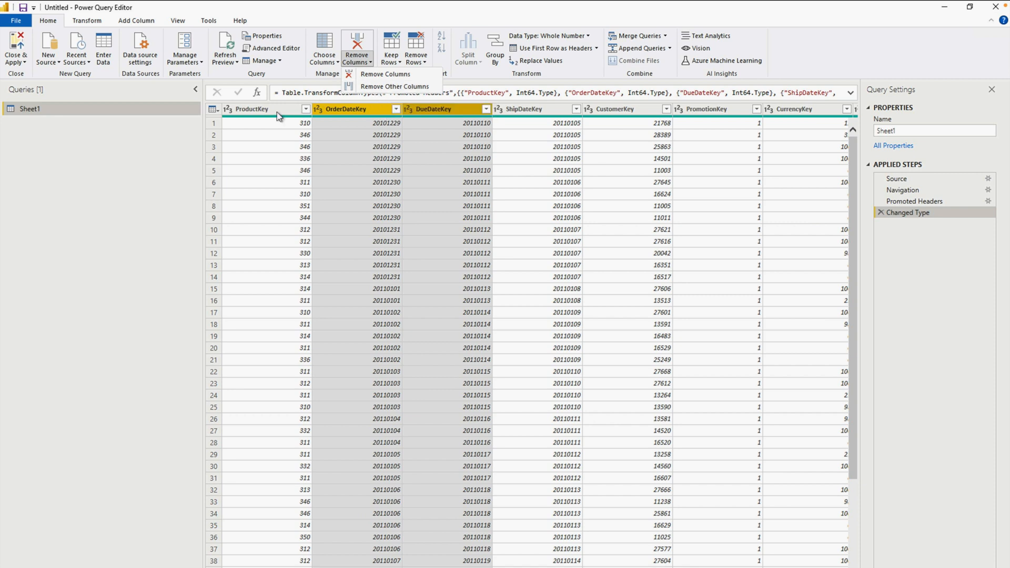
click(96, 245)
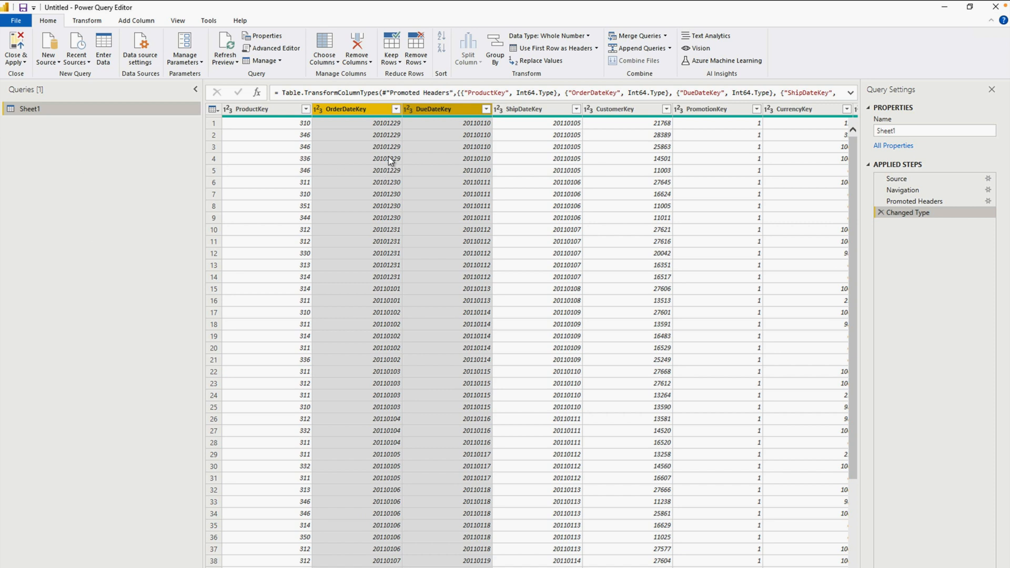
Close Power Query Editor and apply the query to load Sheet1 into the report
click(19, 61)
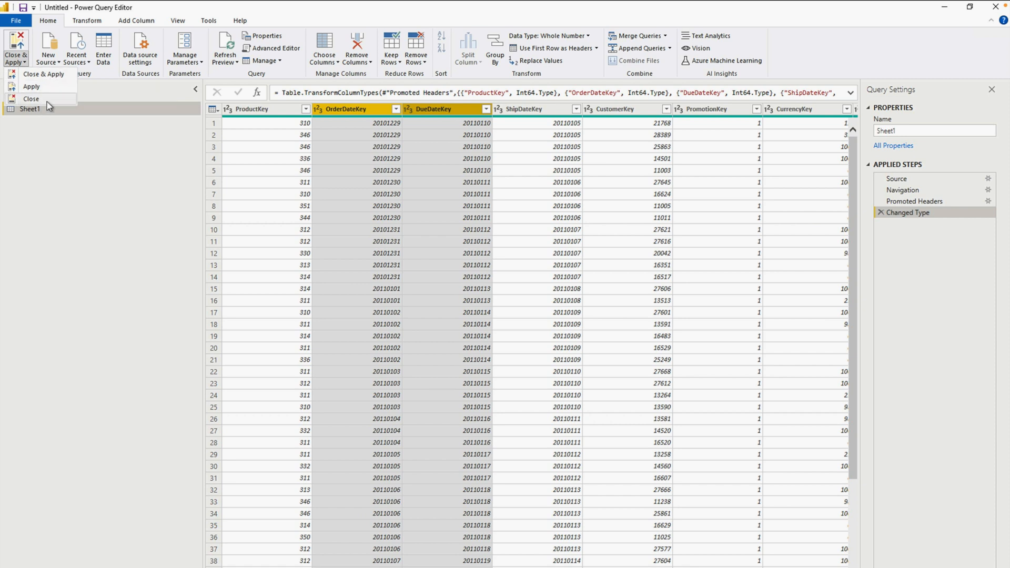
click(55, 76)
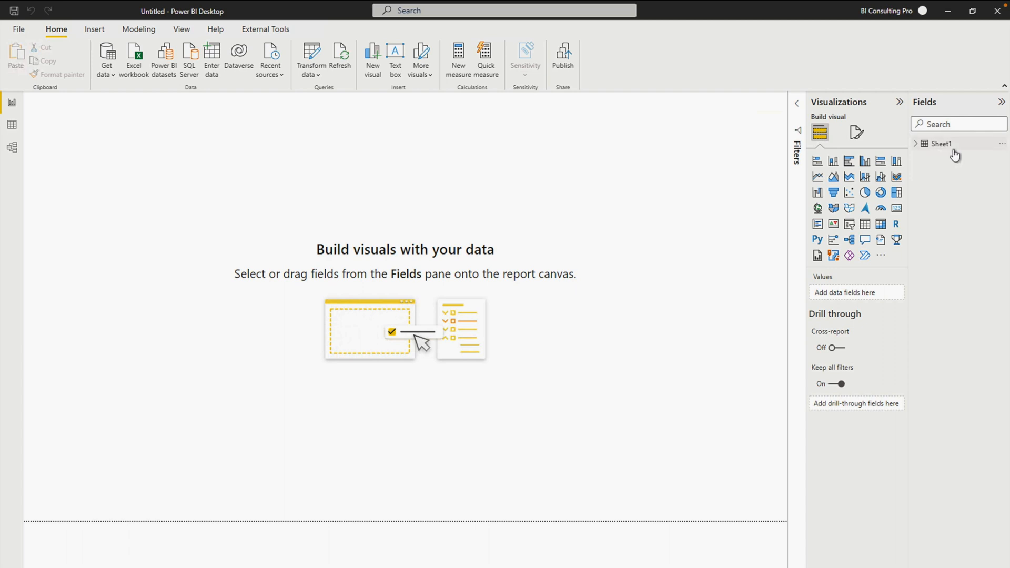
Rename the Sheet1 table as Finance Data
click(1002, 146)
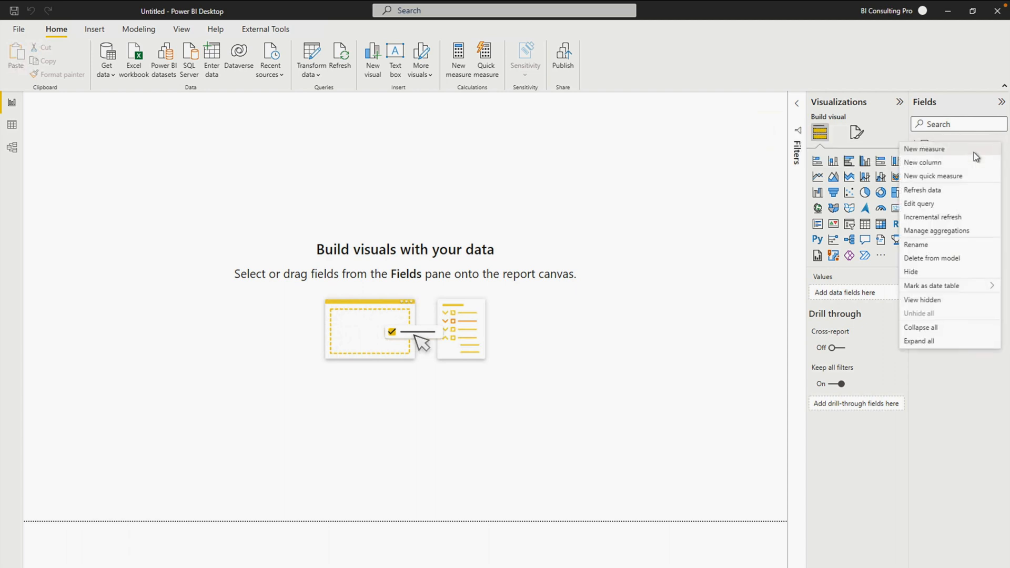
click(930, 244)
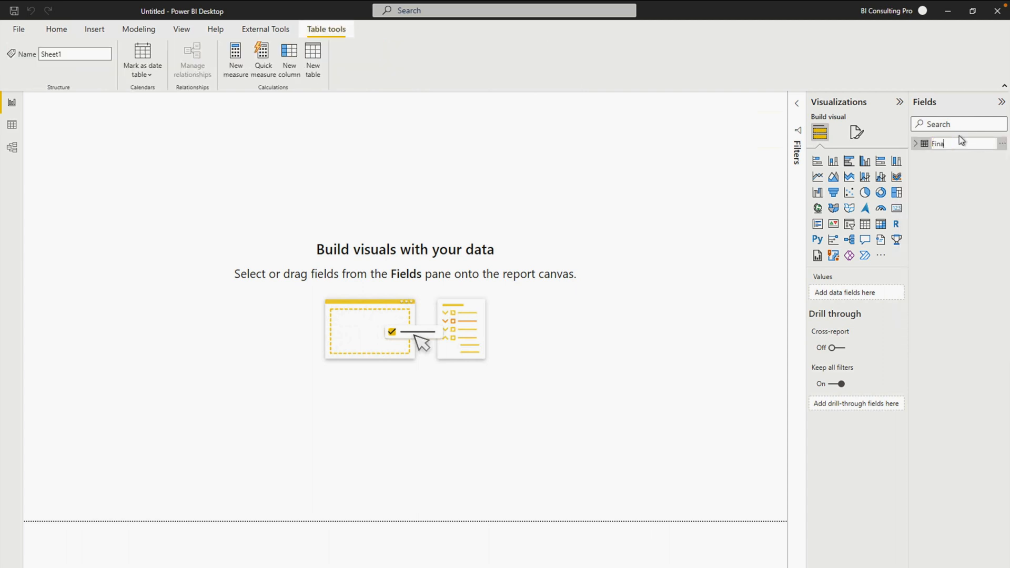
text(Finance Data)
key(Return)
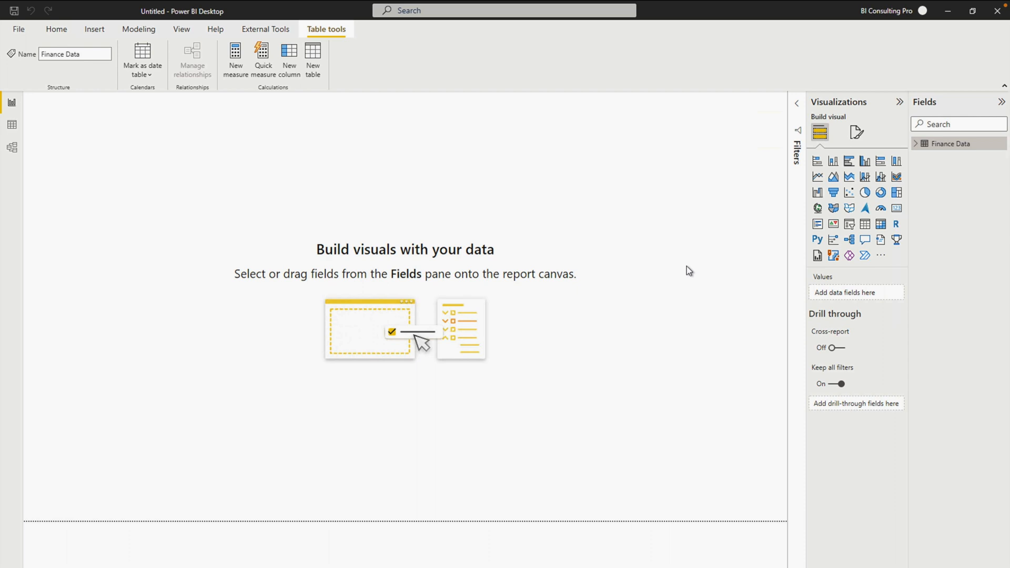
Connect to the text/CSV file Sales Data.csv from the Demo Data folder
click(53, 35)
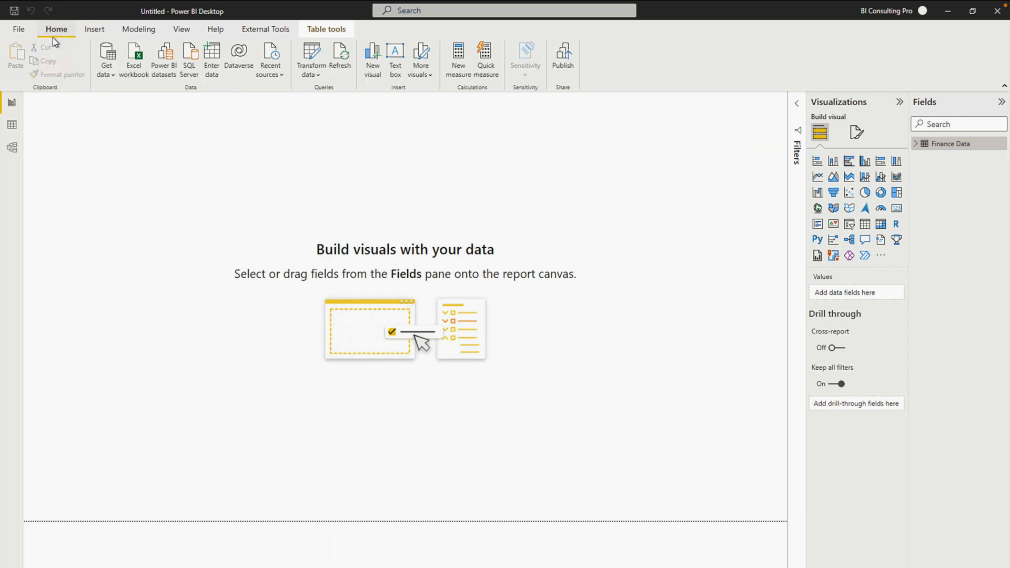
click(105, 76)
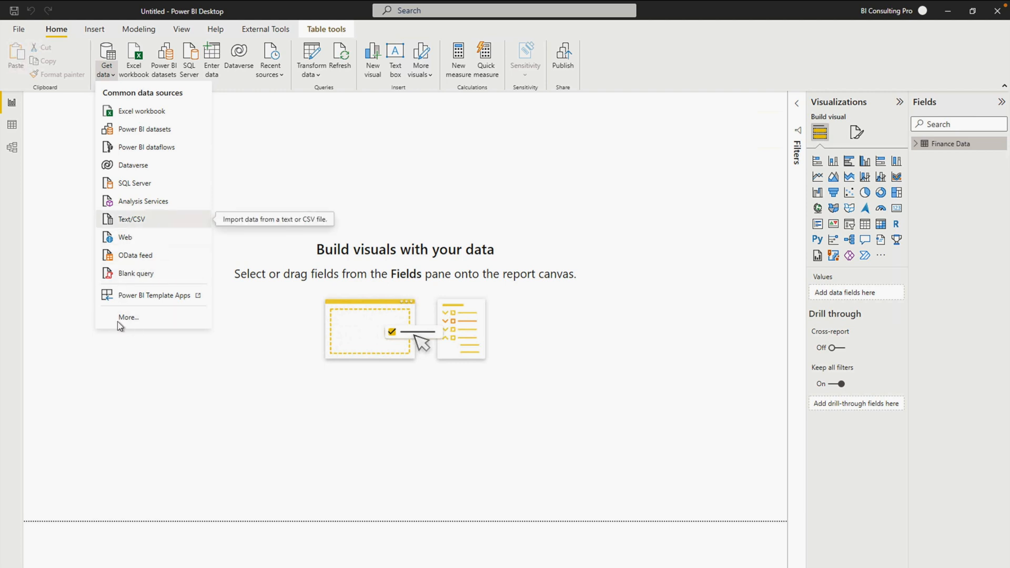
click(130, 224)
click(135, 84)
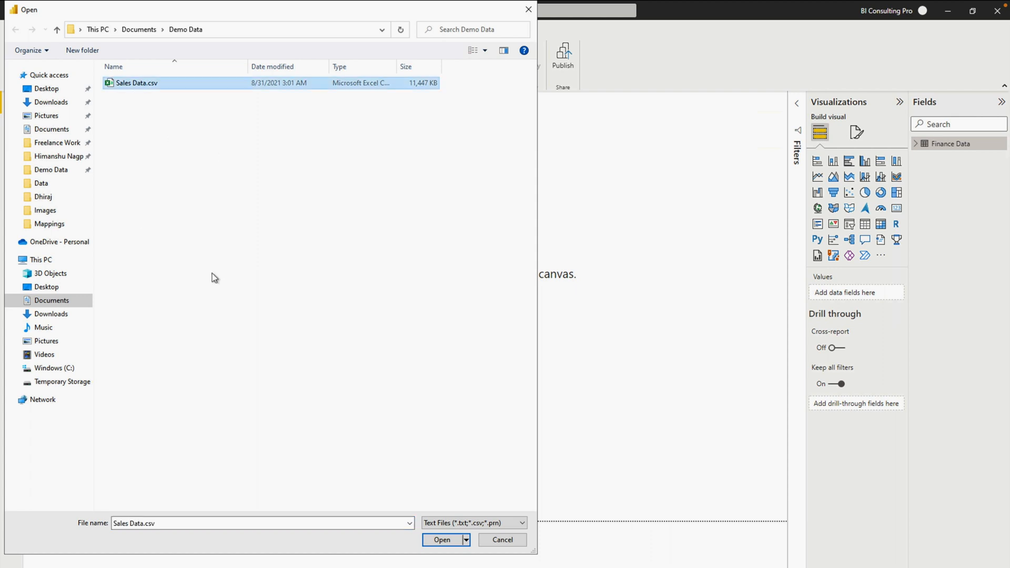
click(439, 546)
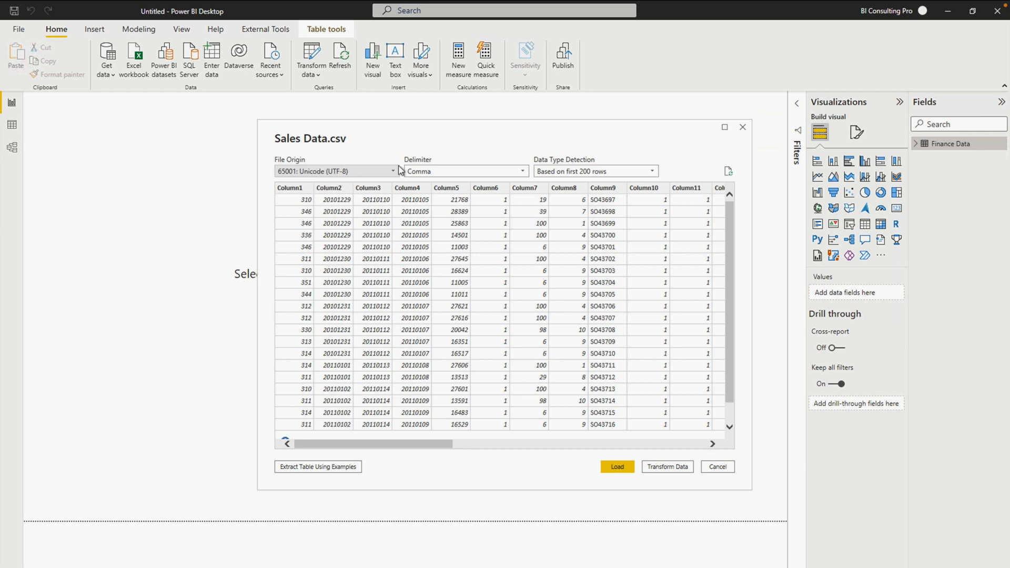
Choose Comma as the delimiter for Sales Data.csv and load the file into the report
click(451, 174)
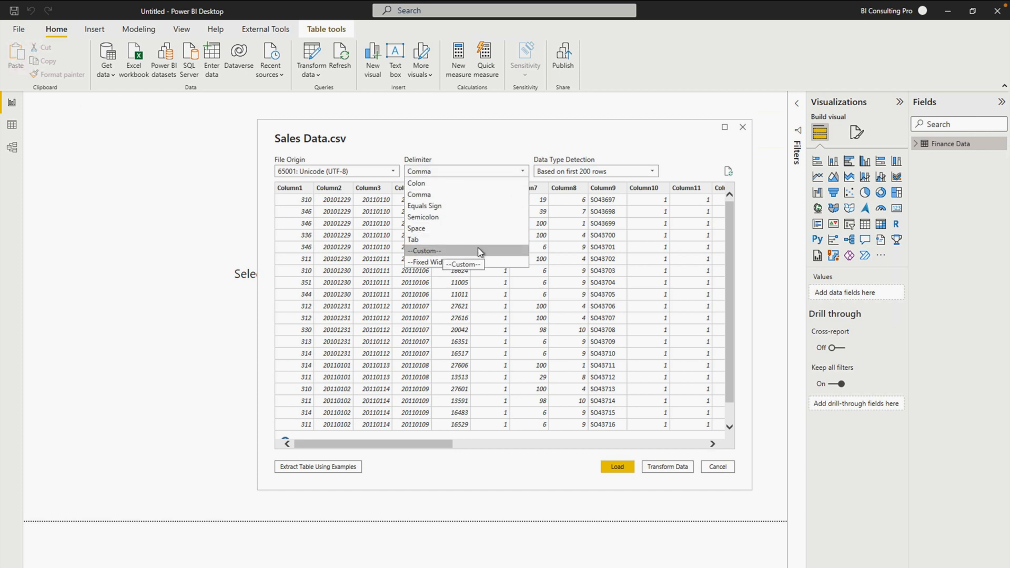
click(462, 194)
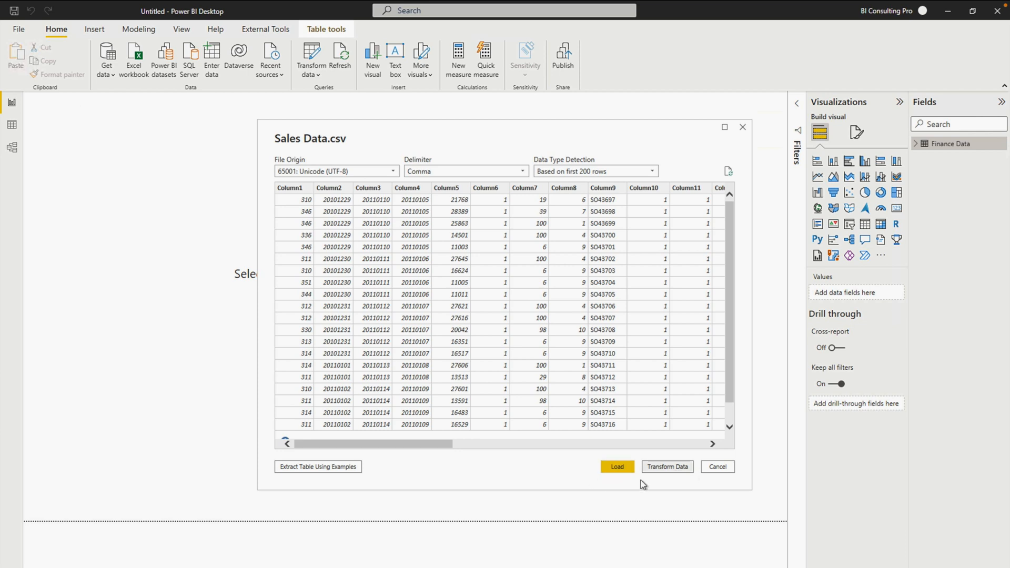
click(623, 469)
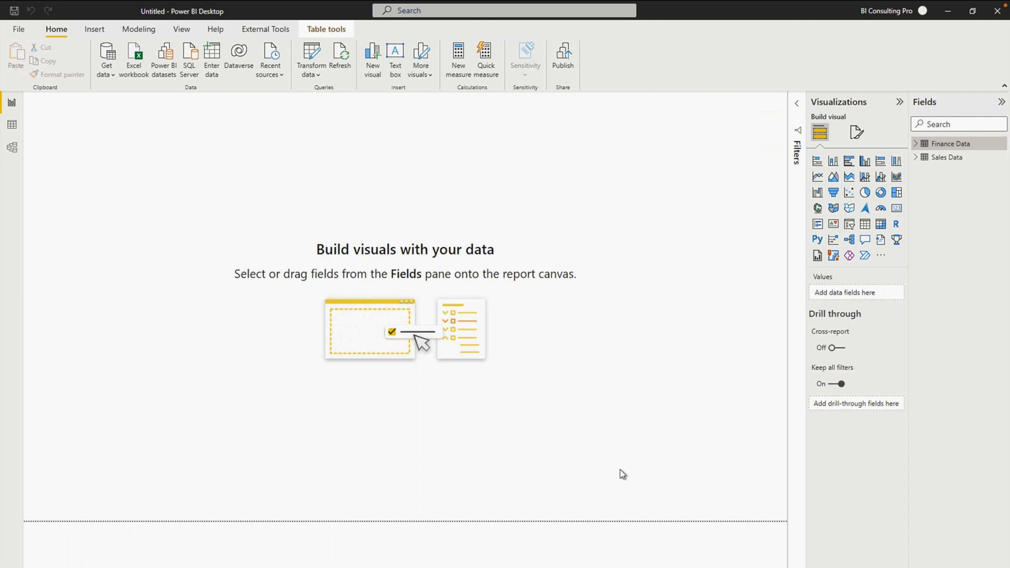
Expand the Sales Data table to examine its loaded columns
click(964, 145)
click(916, 158)
click(916, 158)
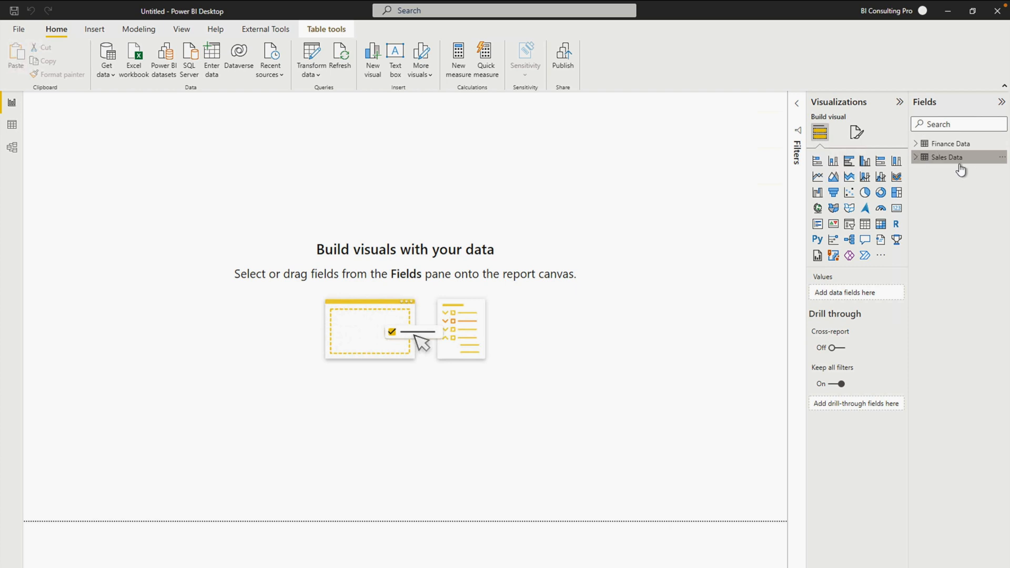
click(969, 161)
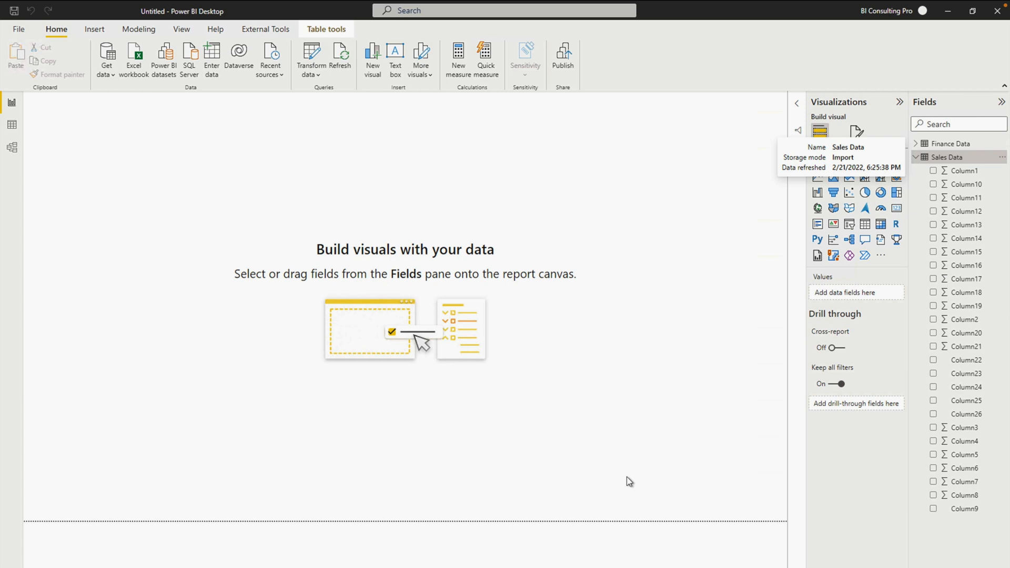
Connect to the SQL Server powerbi in Import mode, reviewing the advanced options and leaving the timeout and SQL statement empty
click(108, 73)
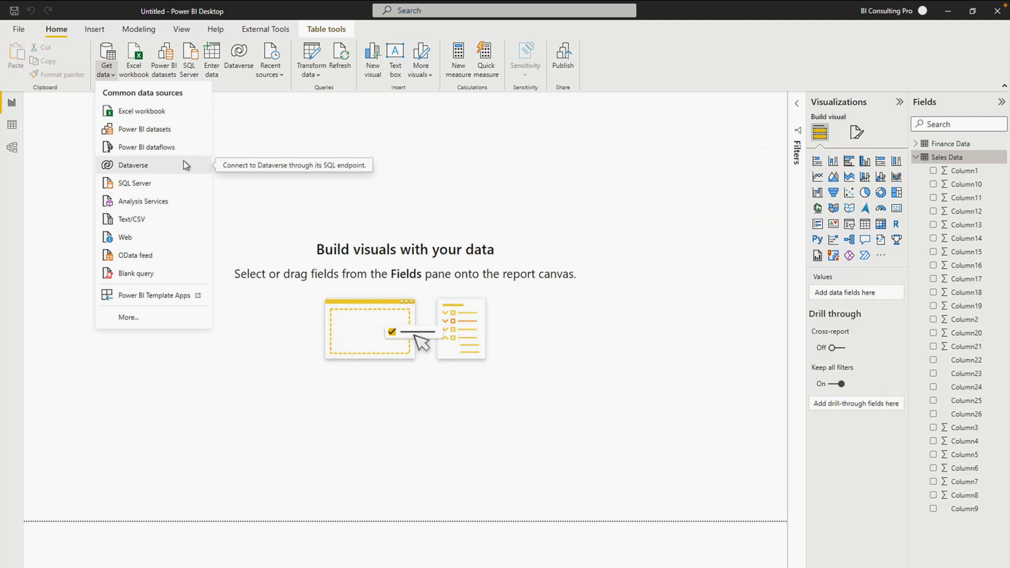
click(141, 184)
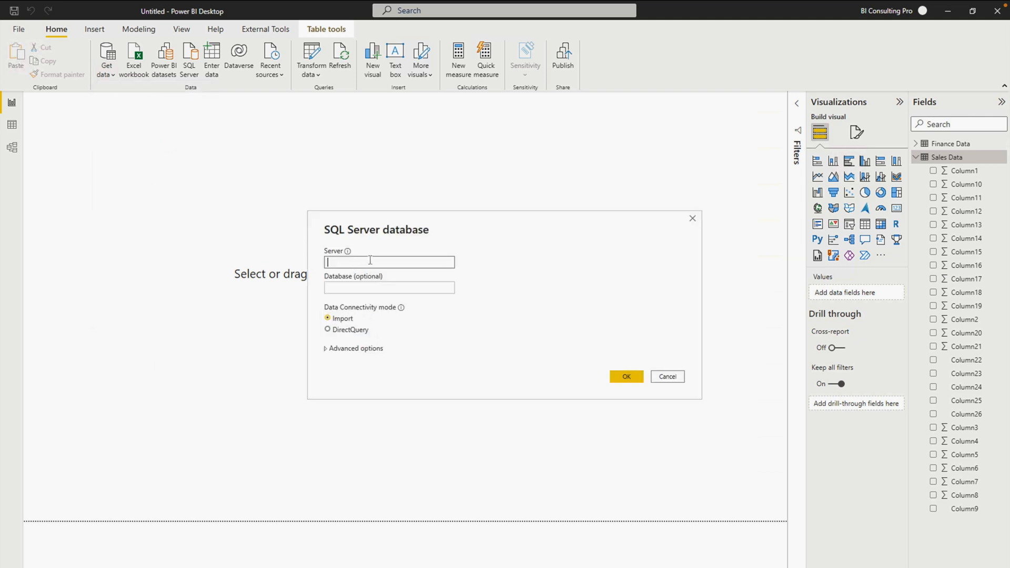
text(powerbi)
click(326, 354)
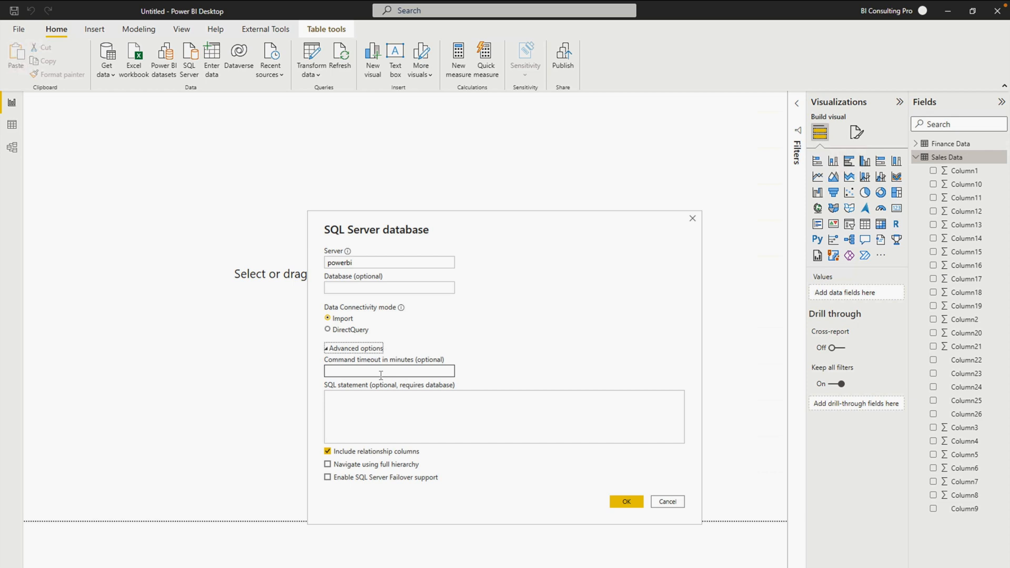
click(374, 418)
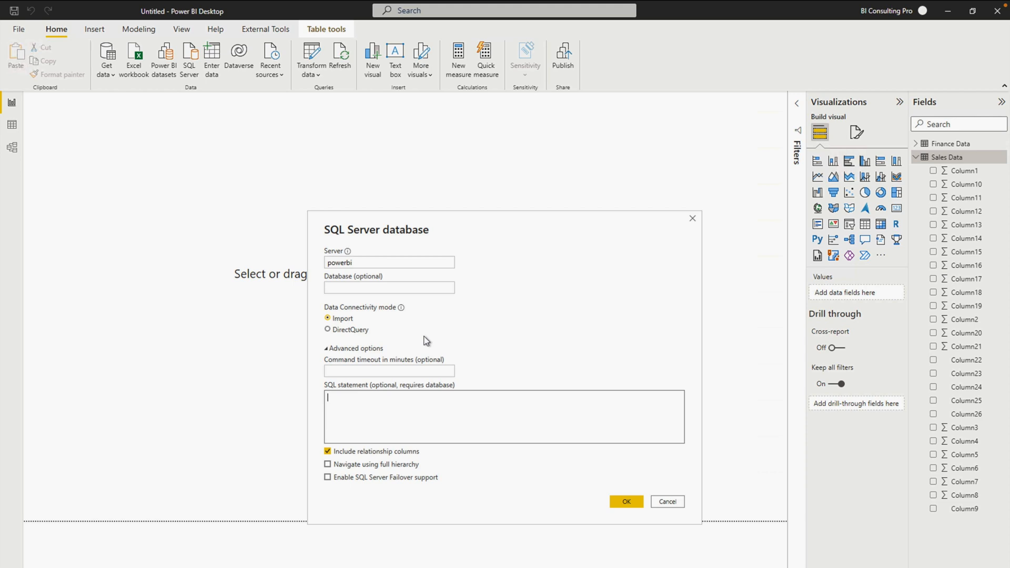
click(625, 503)
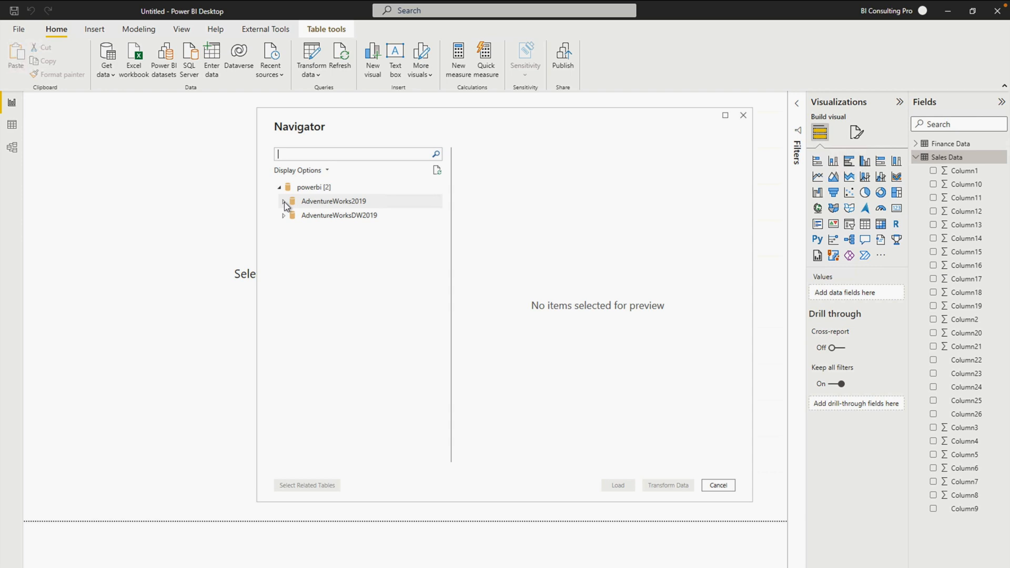
Select the FactInternetSales table from the AdventureWorksDW2019 database for import
click(286, 217)
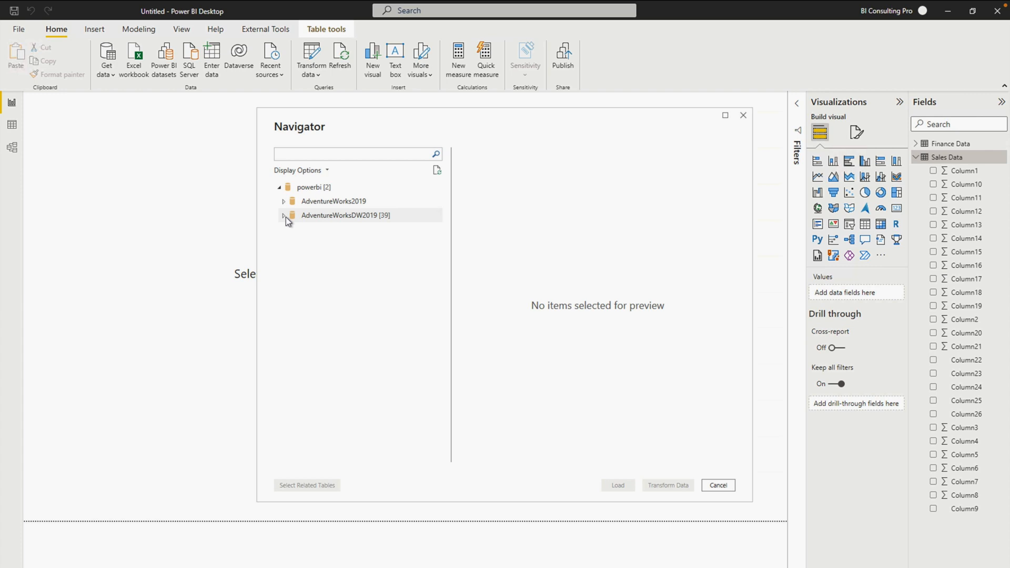
click(284, 216)
scroll(335, 379, down, 1)
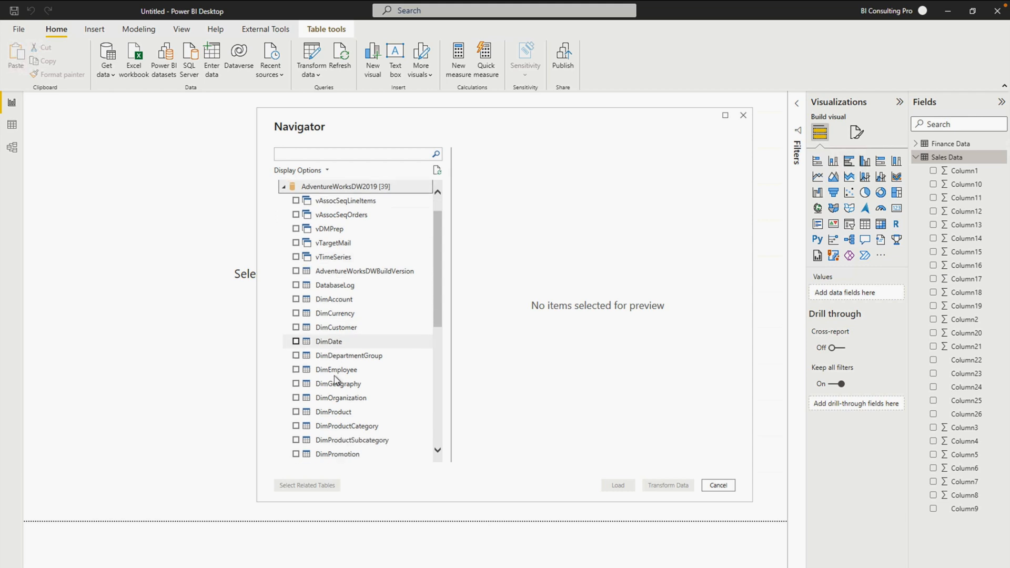
scroll(384, 415, down, 1)
scroll(384, 415, down, 3)
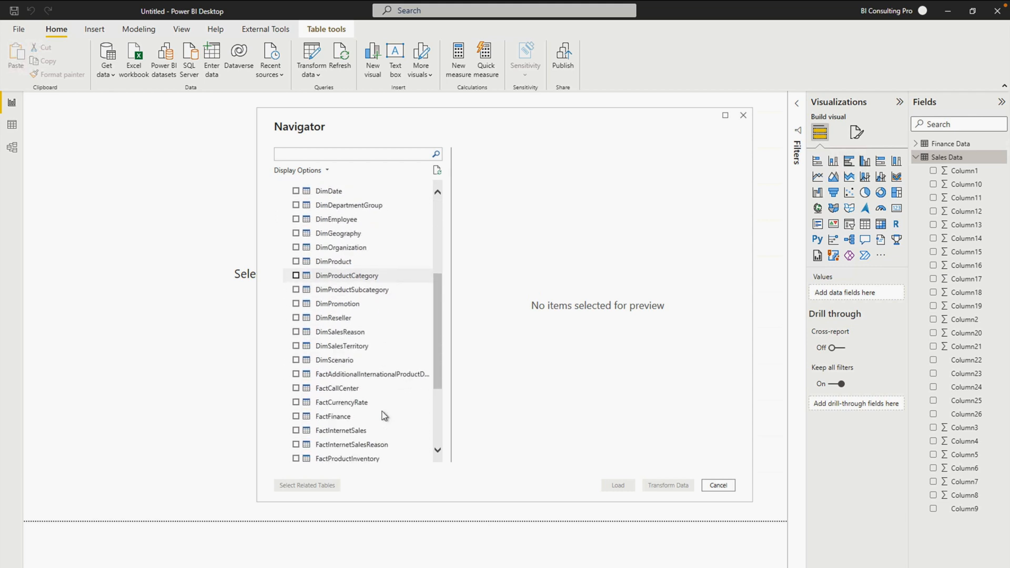
click(295, 419)
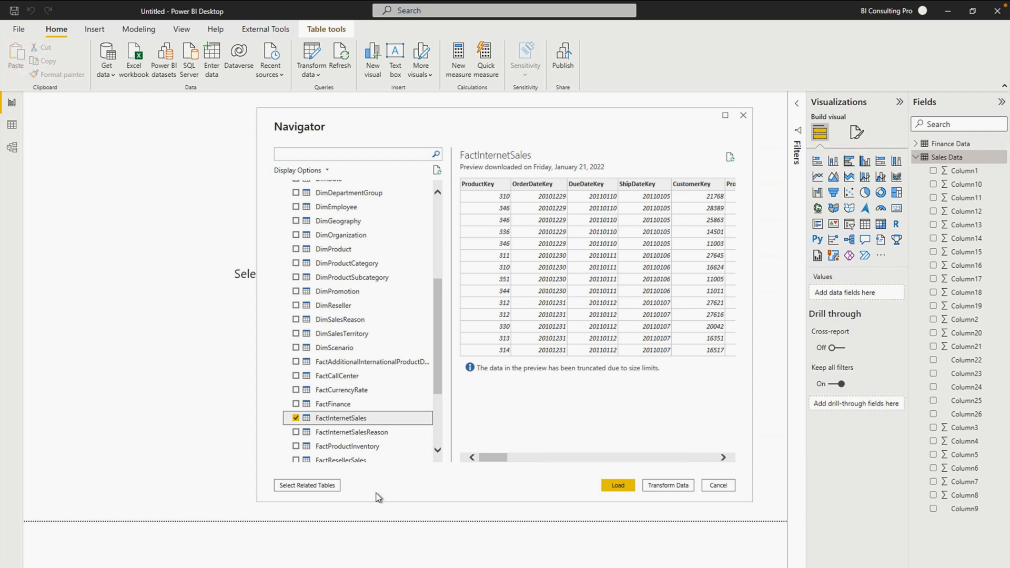
Include all tables related to FactInternetSales, load them into the report and collapse the Sales Data table
click(335, 487)
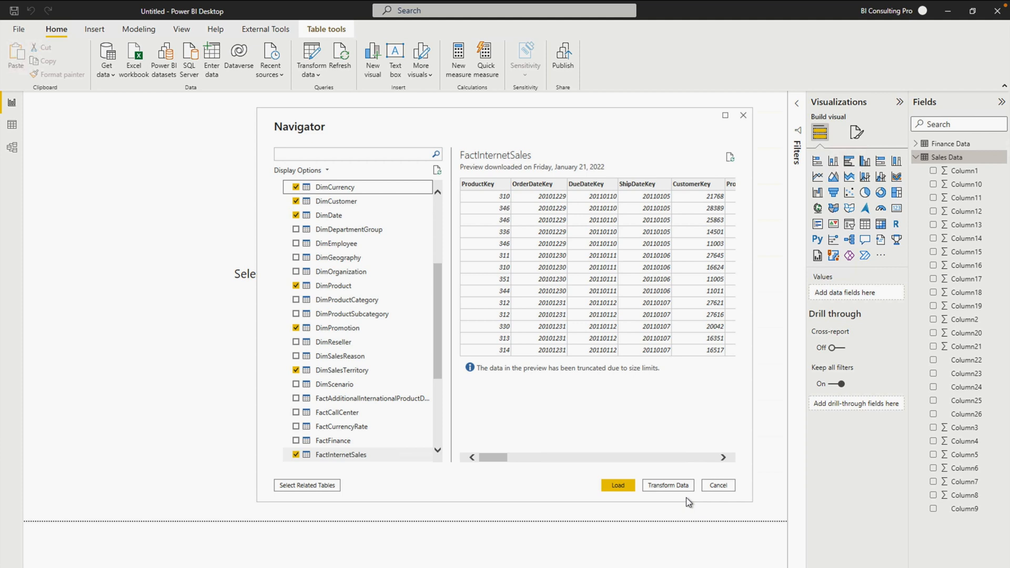
click(618, 484)
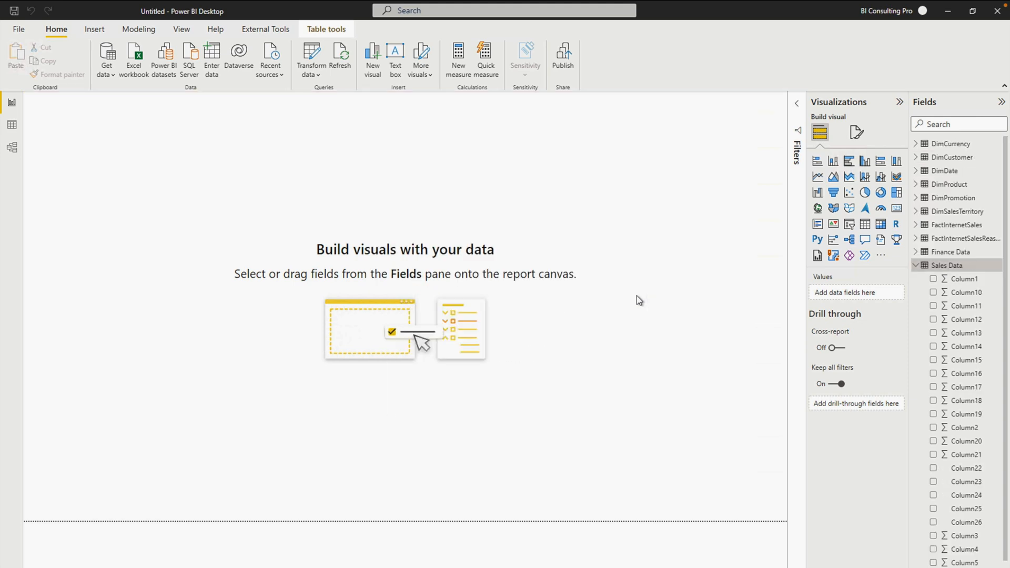
click(916, 265)
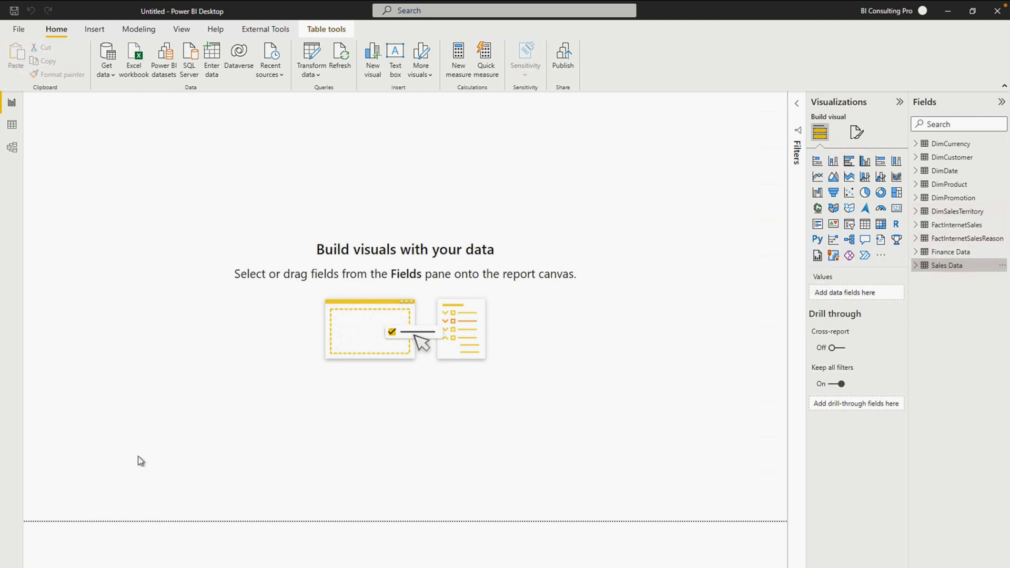
Review the relationships of all tables in the model view and add a new diagram layout arranged with Auto layout
click(13, 155)
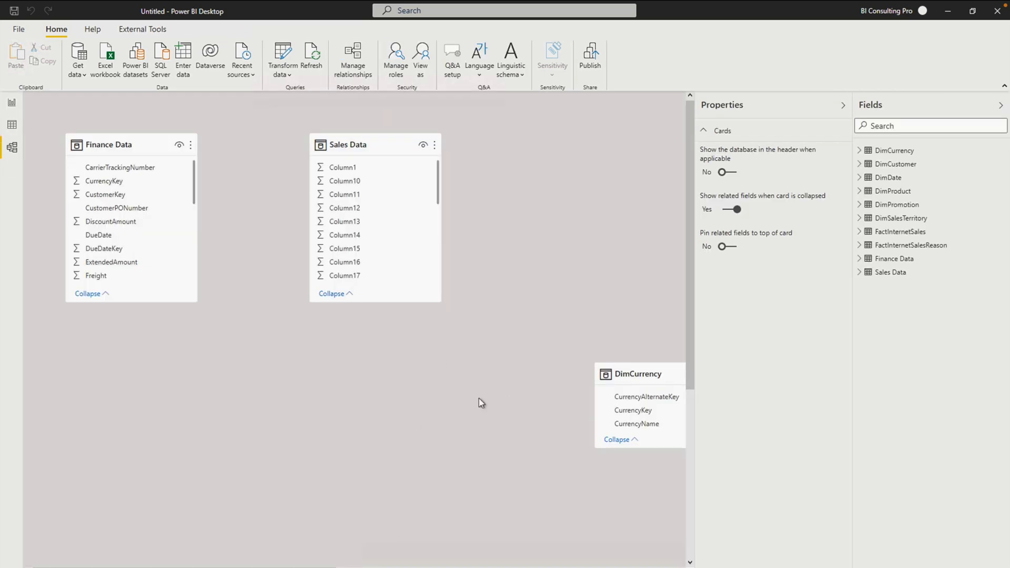
click(804, 103)
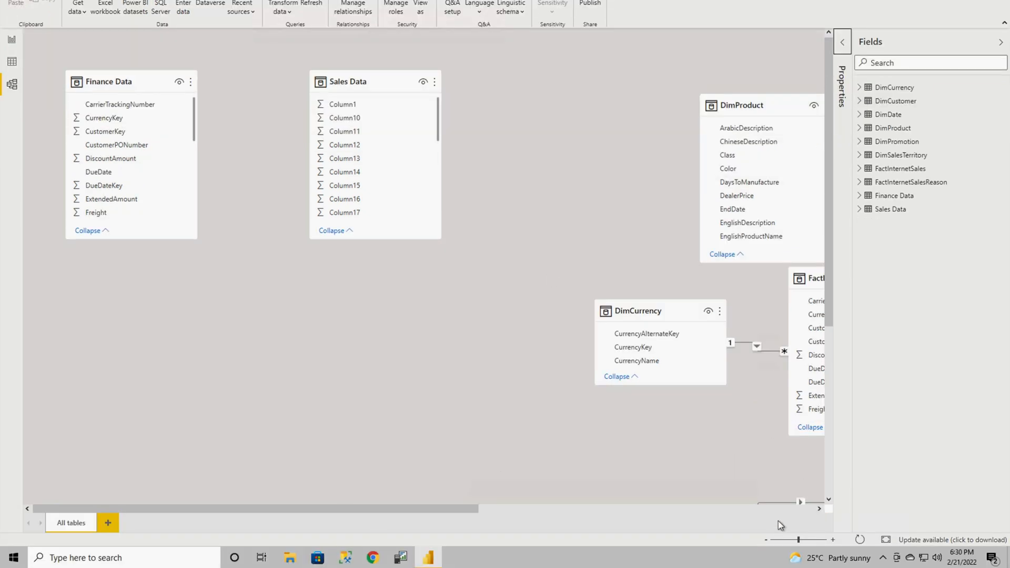
click(768, 542)
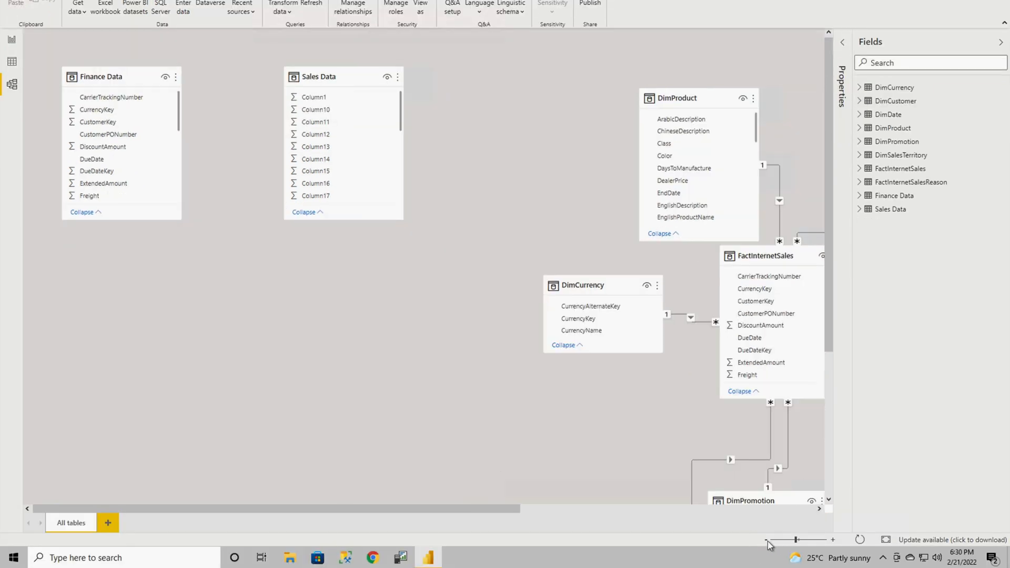
click(768, 542)
click(767, 542)
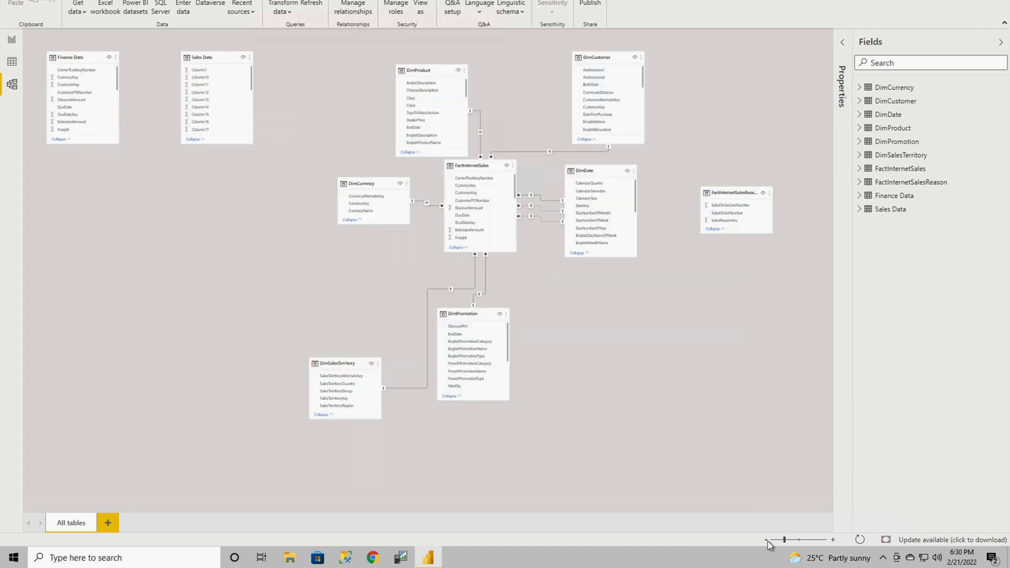
click(107, 525)
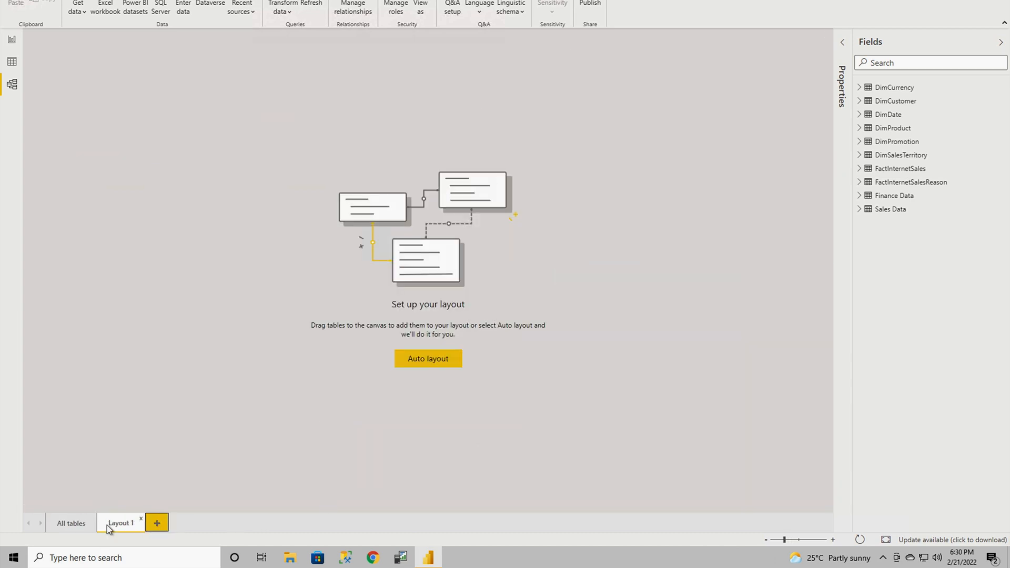
click(449, 362)
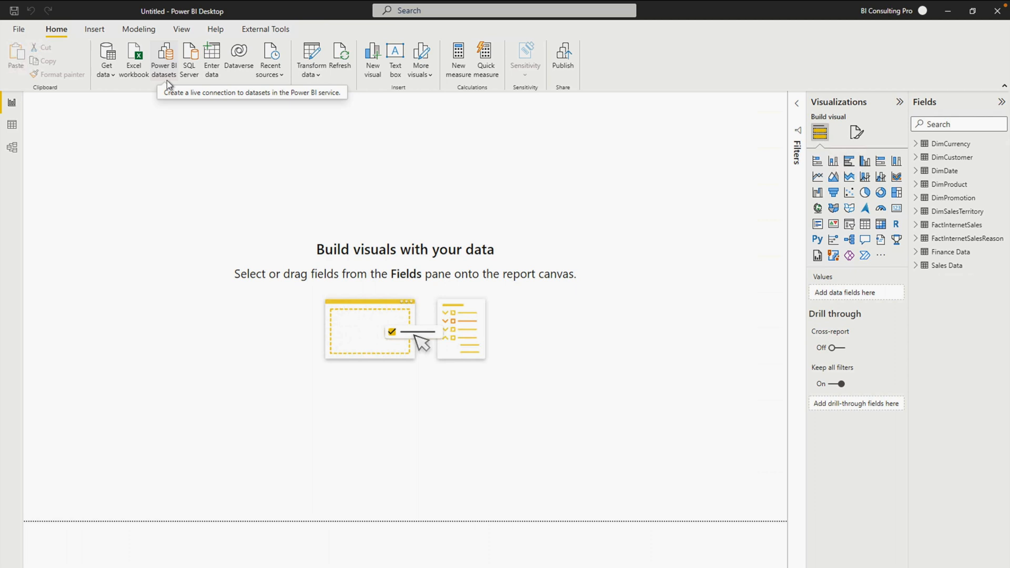
Choose Power BI datasets from the Power Platform data sources and open the list of available datasets
click(108, 74)
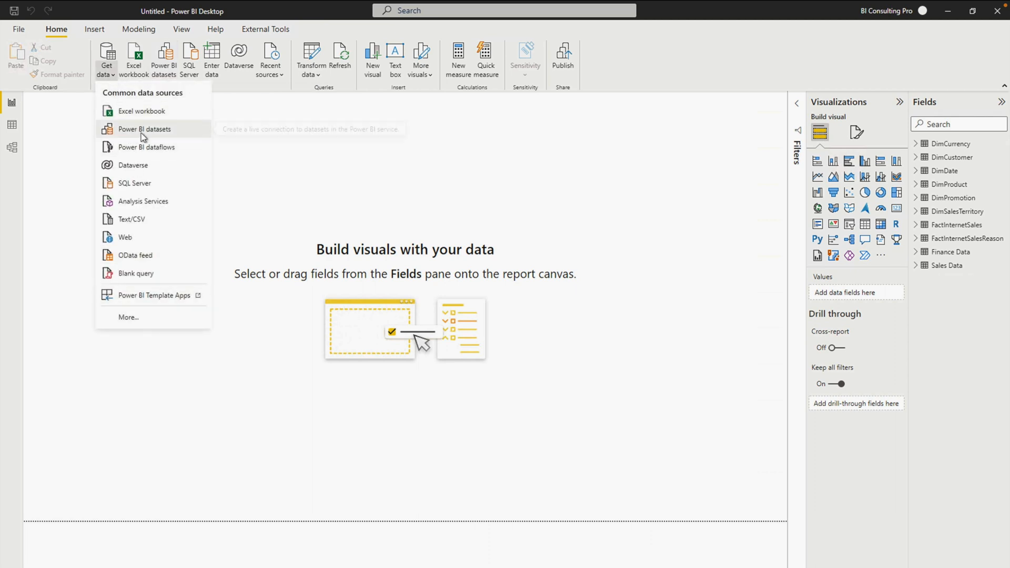
click(136, 319)
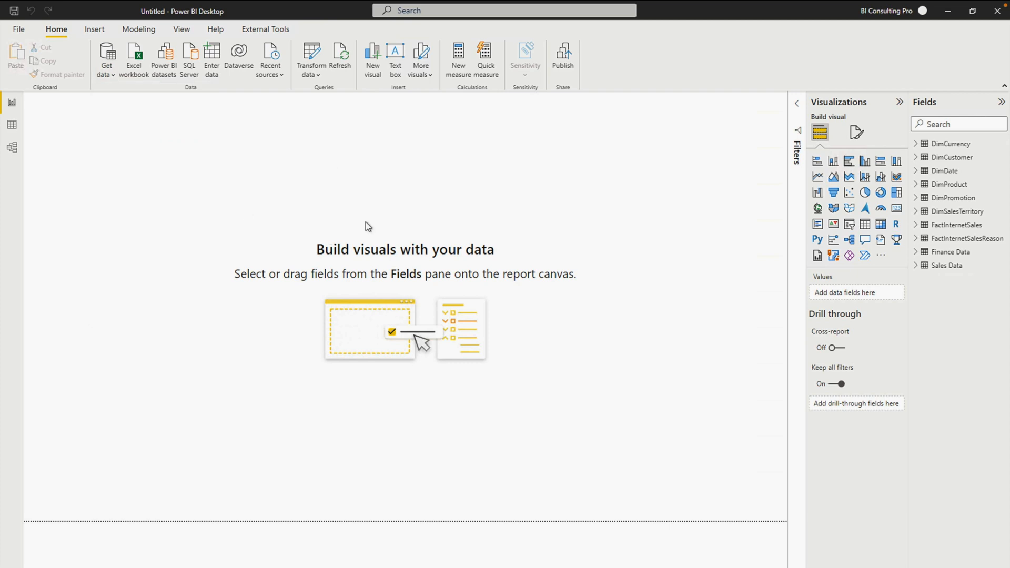
click(386, 237)
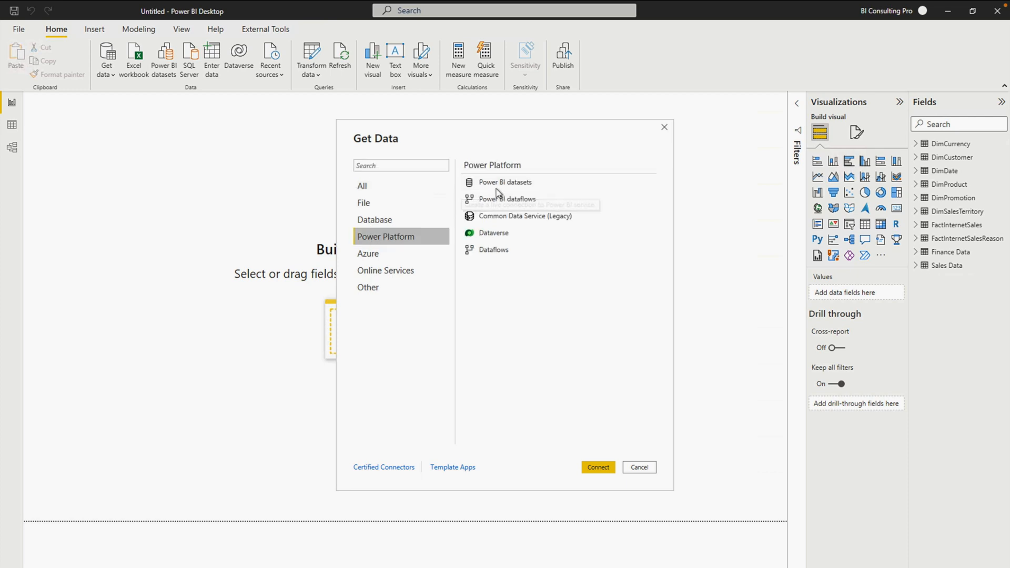
click(547, 184)
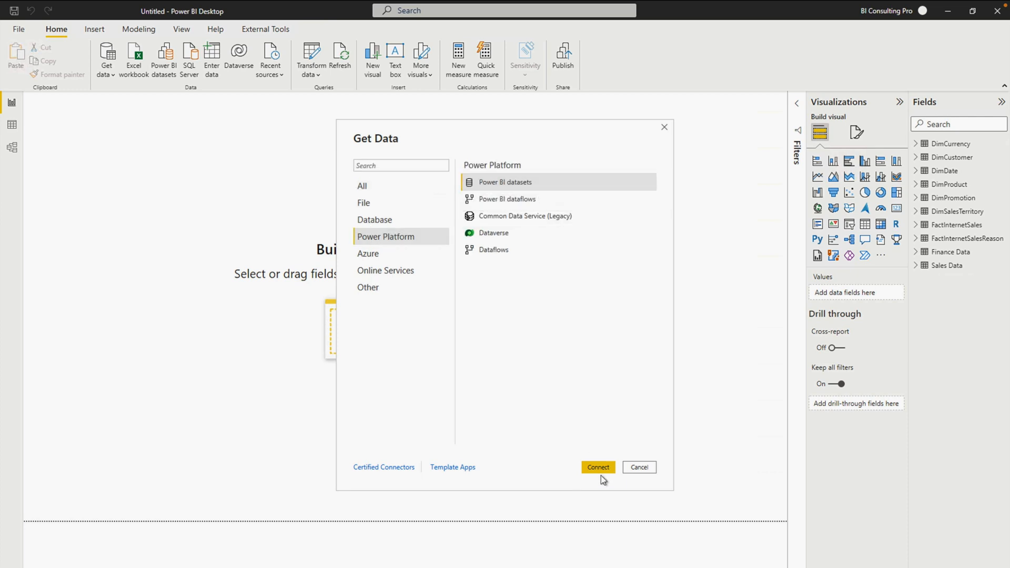
click(601, 468)
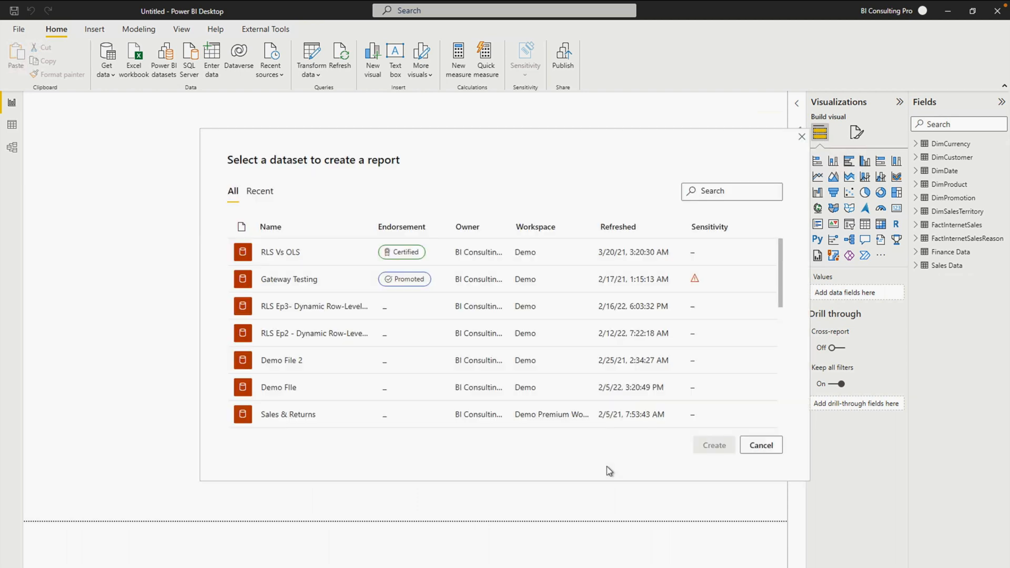
Connect the report to the certified RLS Vs OLS dataset from the Demo workspace
mouse_move(377, 254)
click(293, 255)
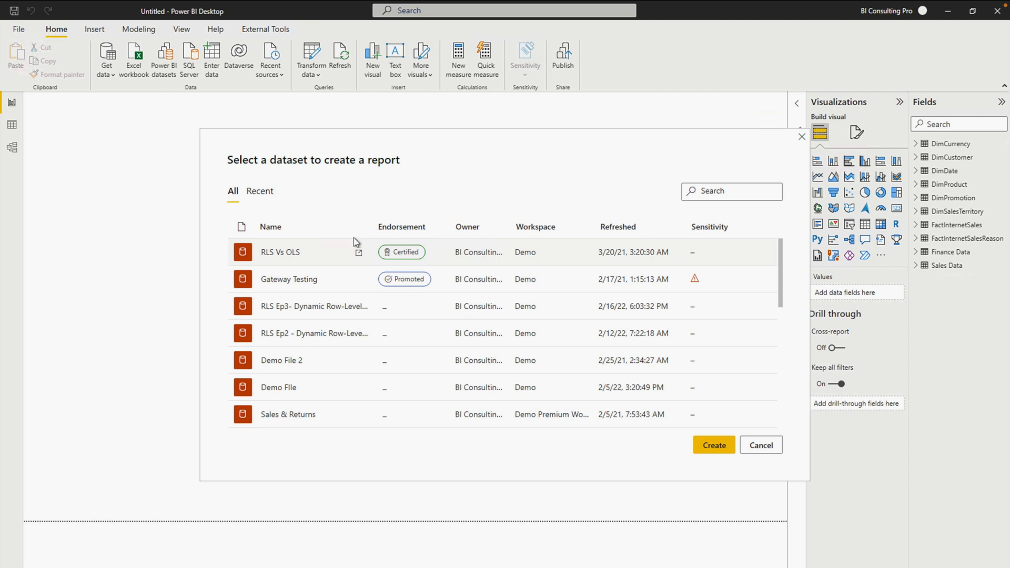
click(713, 450)
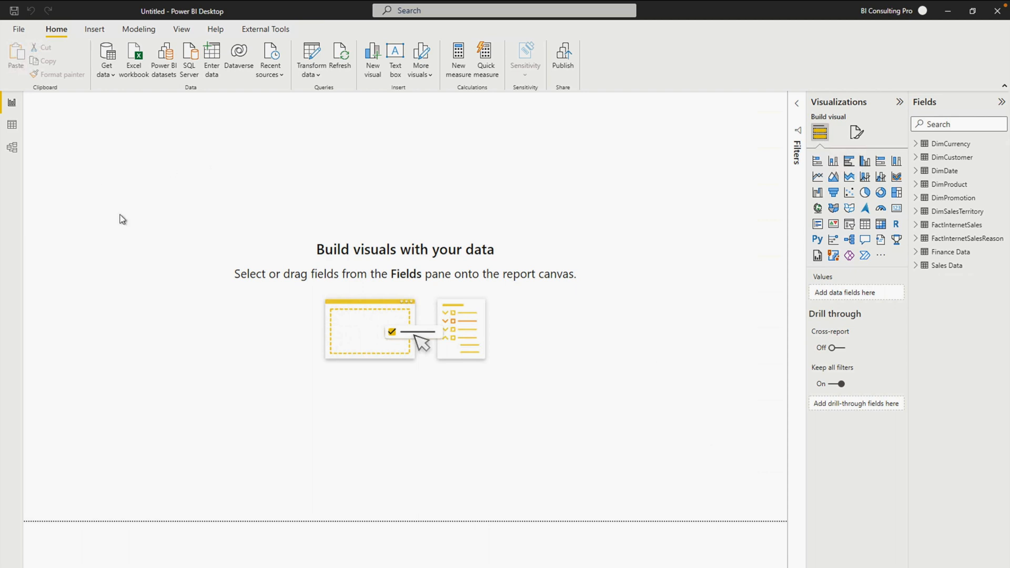
click(13, 150)
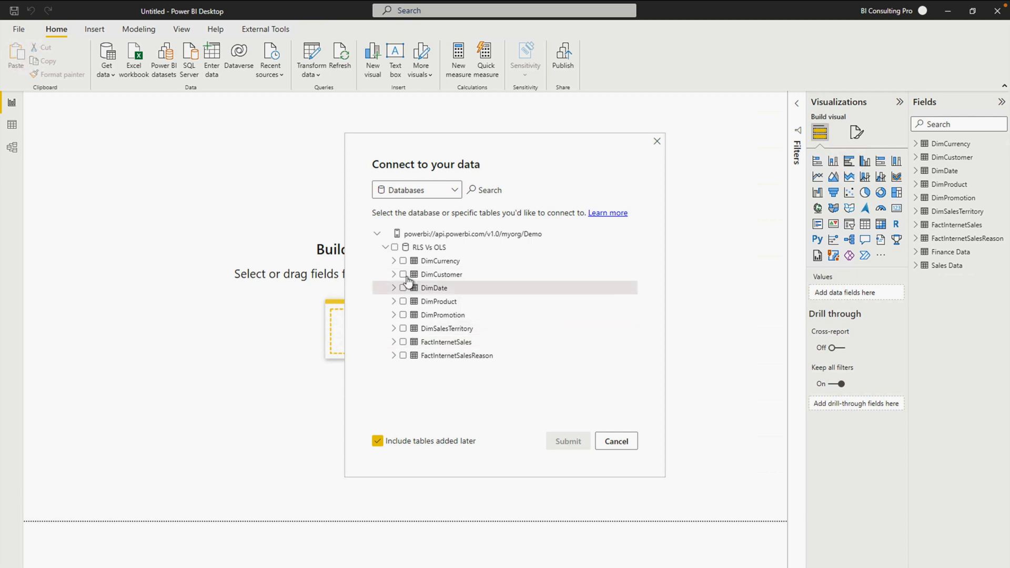
Select only the DimProduct table from the RLS Vs OLS dataset, submit it and accept adding it as a second data source
click(403, 302)
click(568, 443)
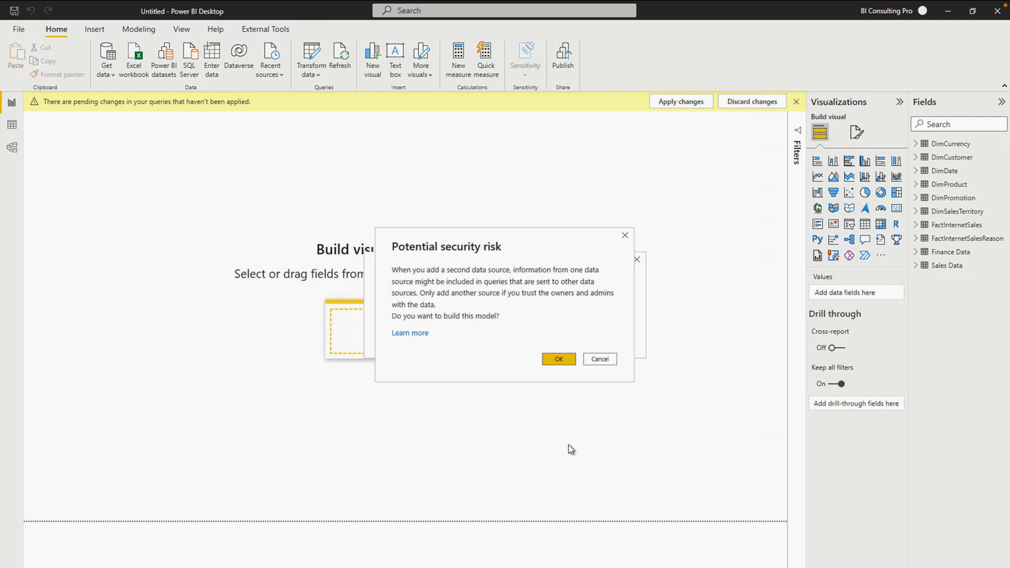
click(555, 358)
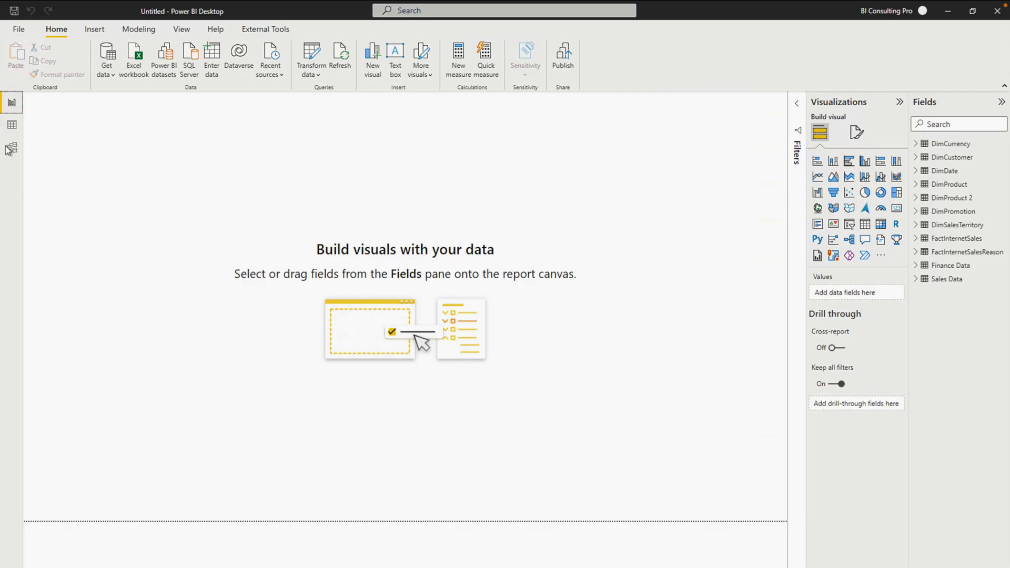
Examine the newly added product table's storage mode and source details in the model view and compare it with the imported DimDate table
click(13, 150)
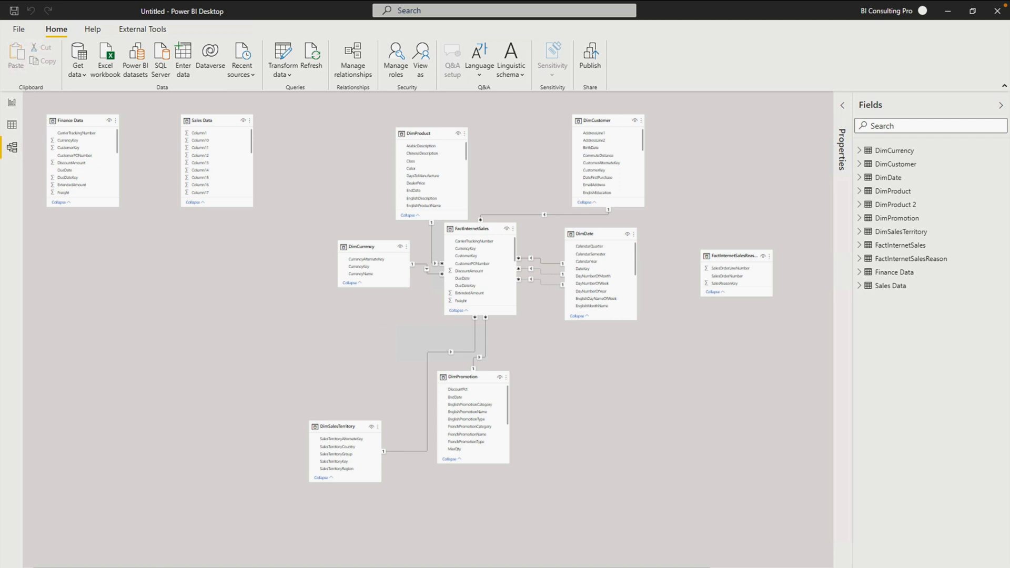
click(456, 424)
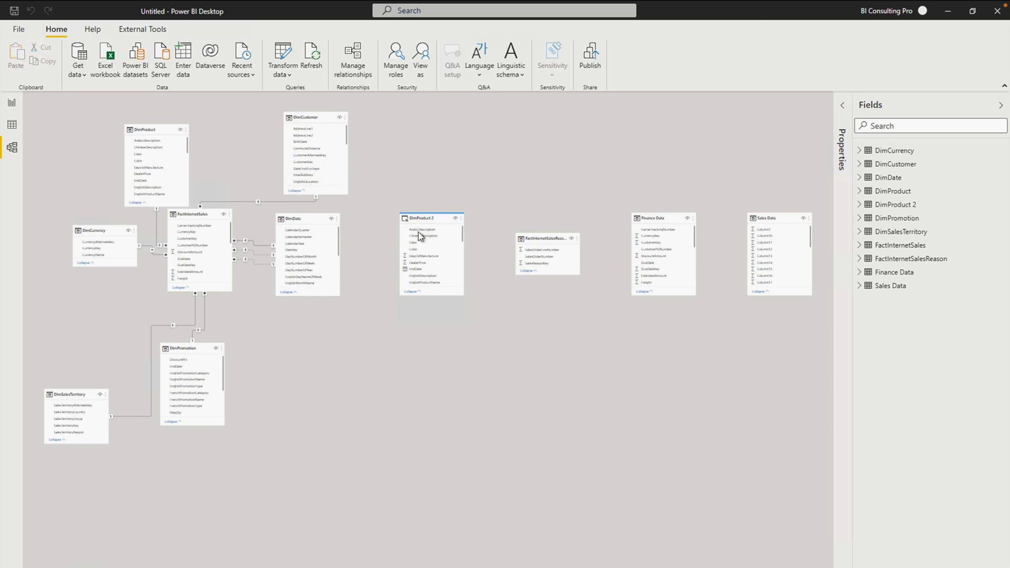
mouse_move(439, 221)
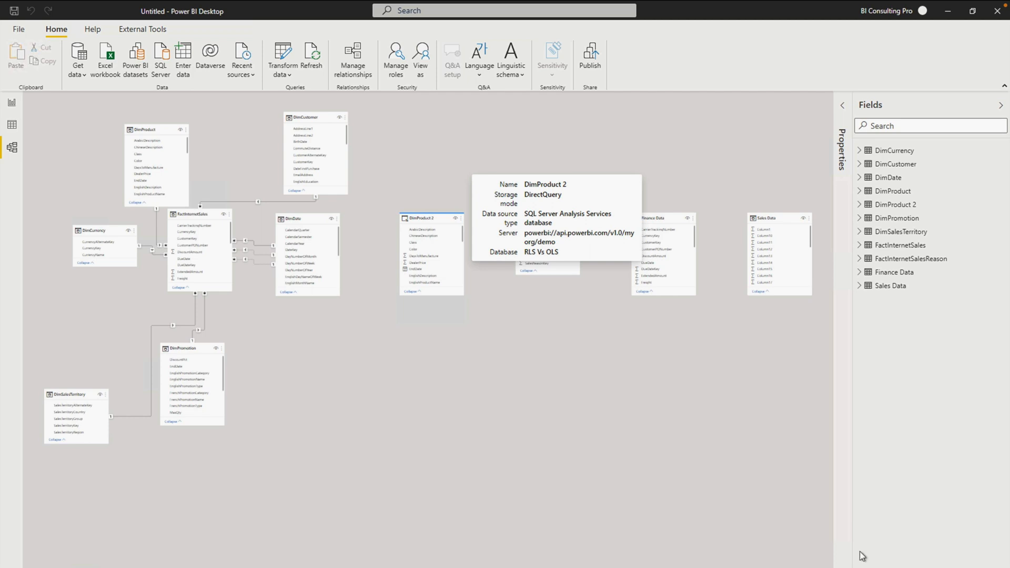
drag(889, 567, 900, 567)
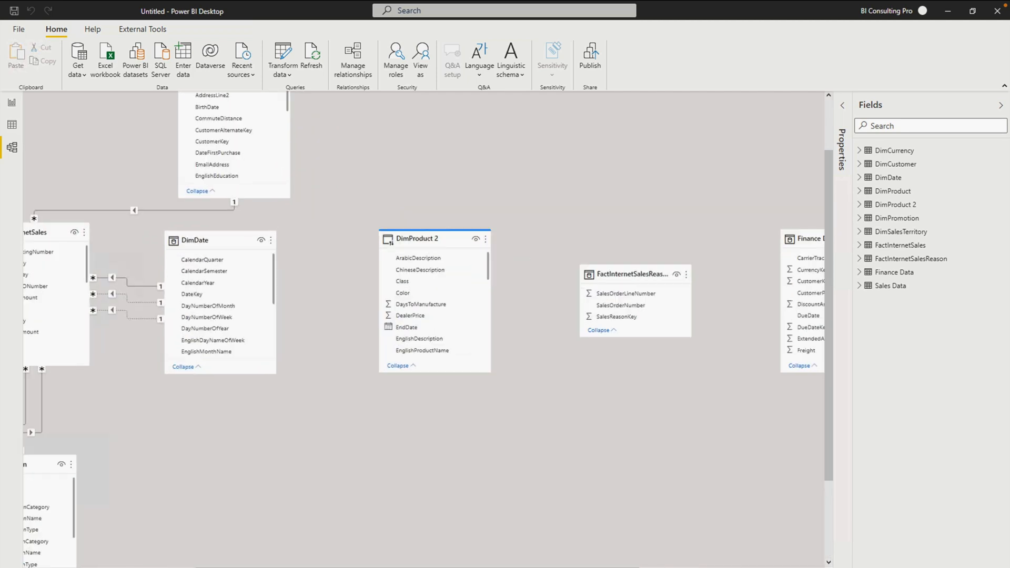
click(946, 567)
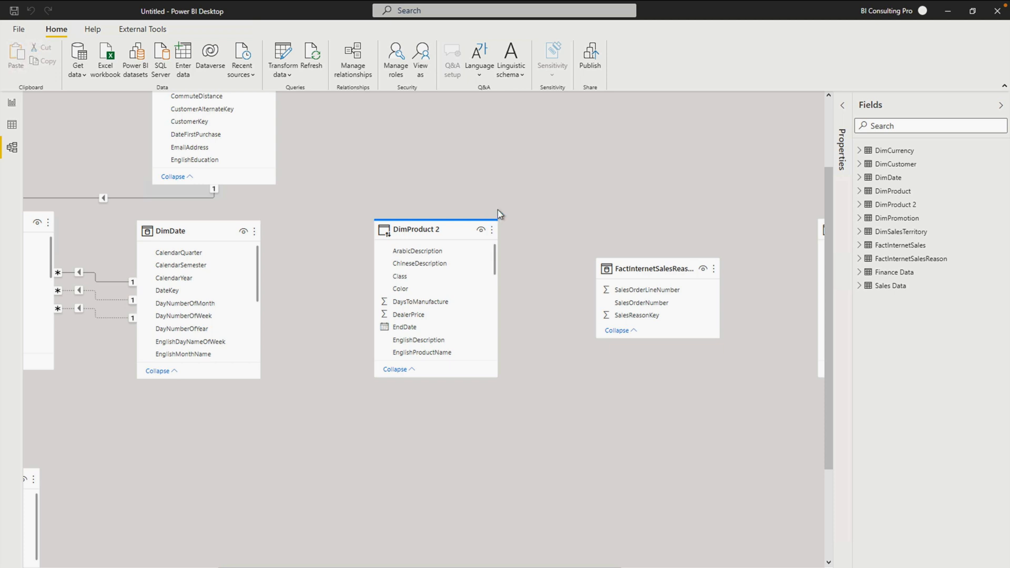
click(171, 227)
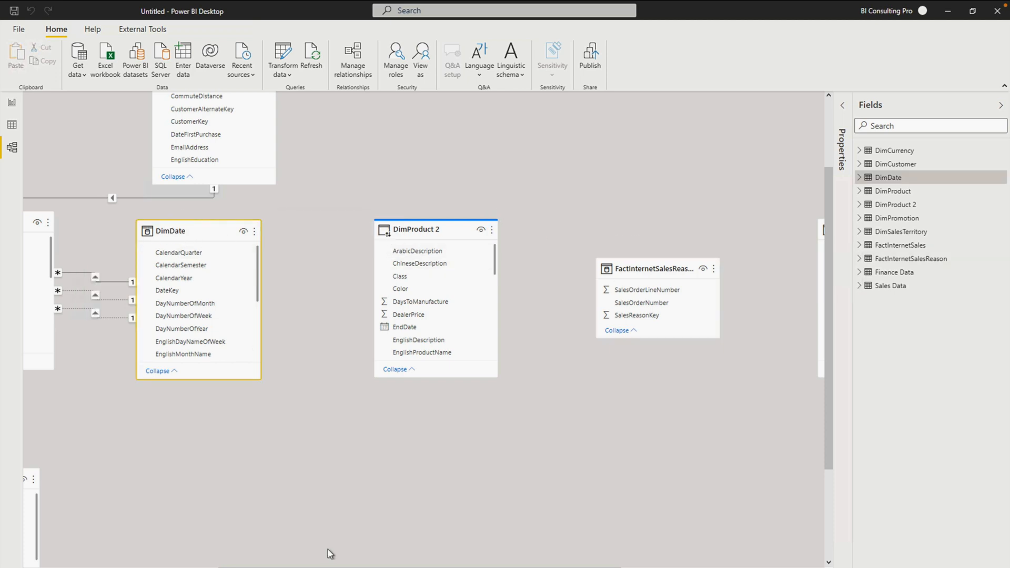